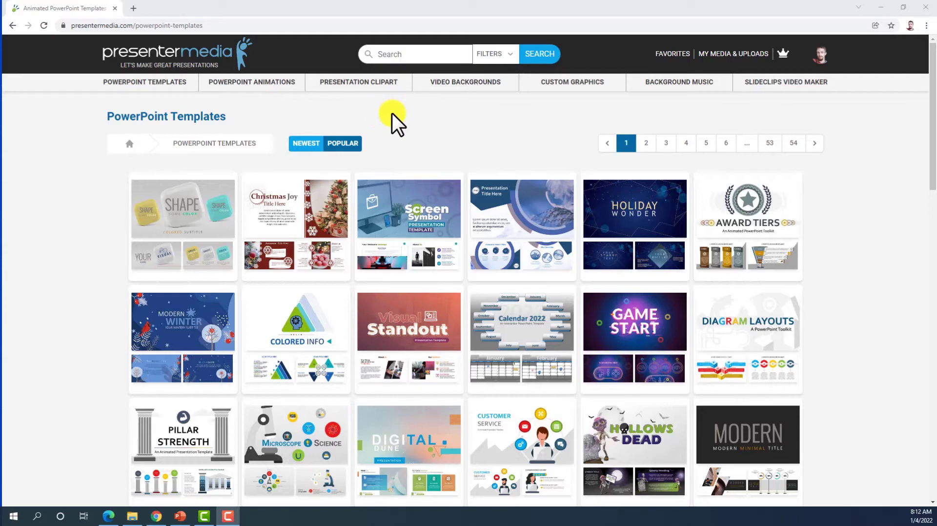
- Browse the PresenterMedia templates grid to find the Light Bulb Slants PowerPoint Design template
scroll(391, 113, down, 8)
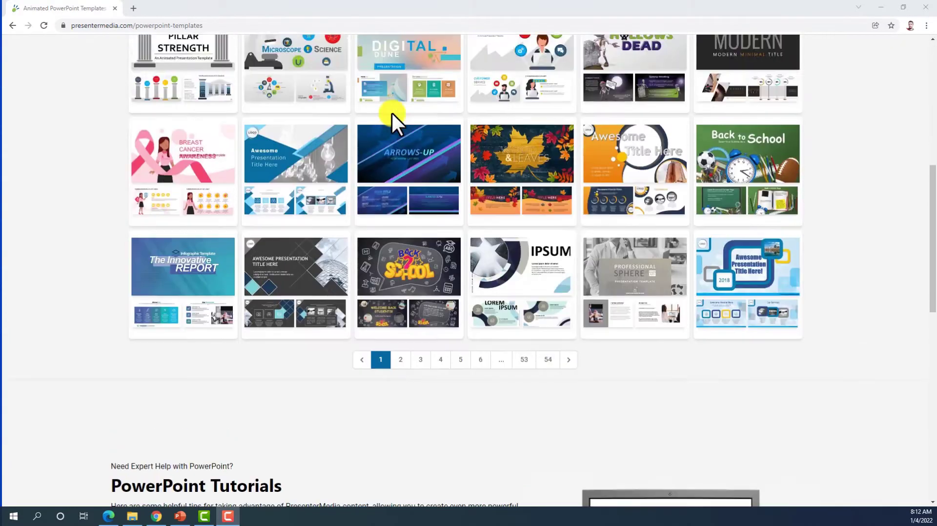
scroll(391, 112, up, 2)
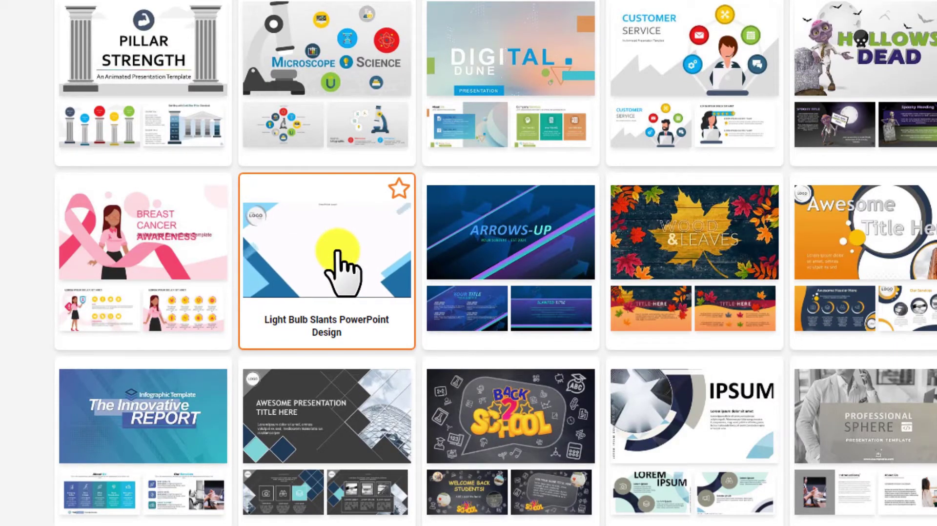
scroll(342, 271, up, 4)
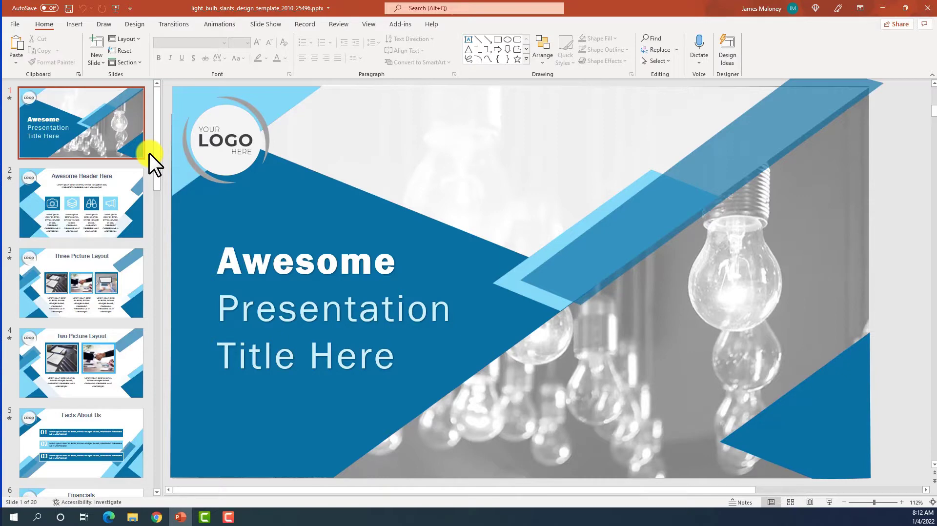
- Select slides 2 through 20 in the thumbnail pane and delete them
click(92, 203)
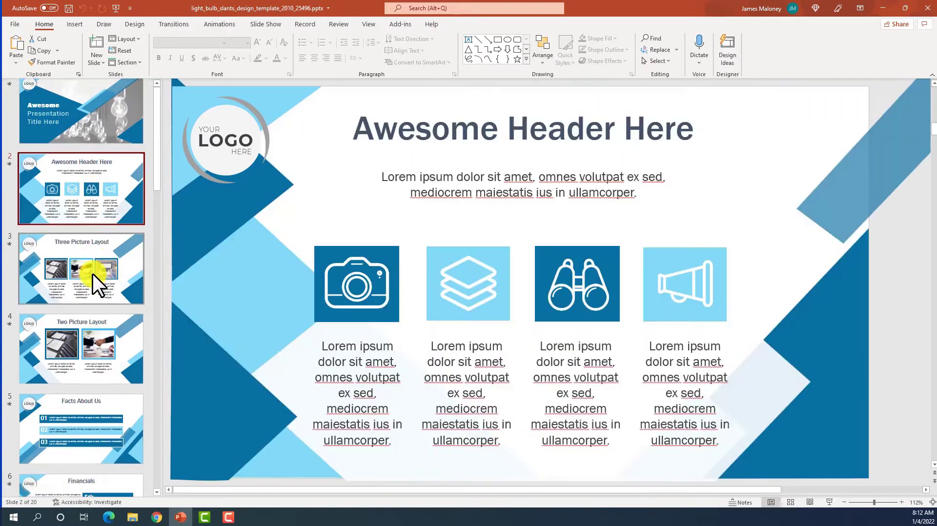
scroll(93, 273, down, 15)
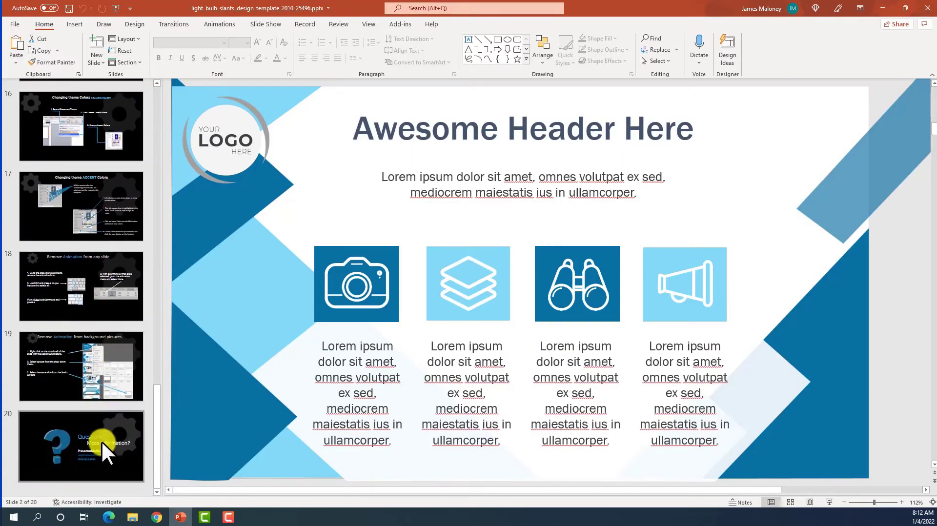
shift+click(101, 440)
key(Delete)
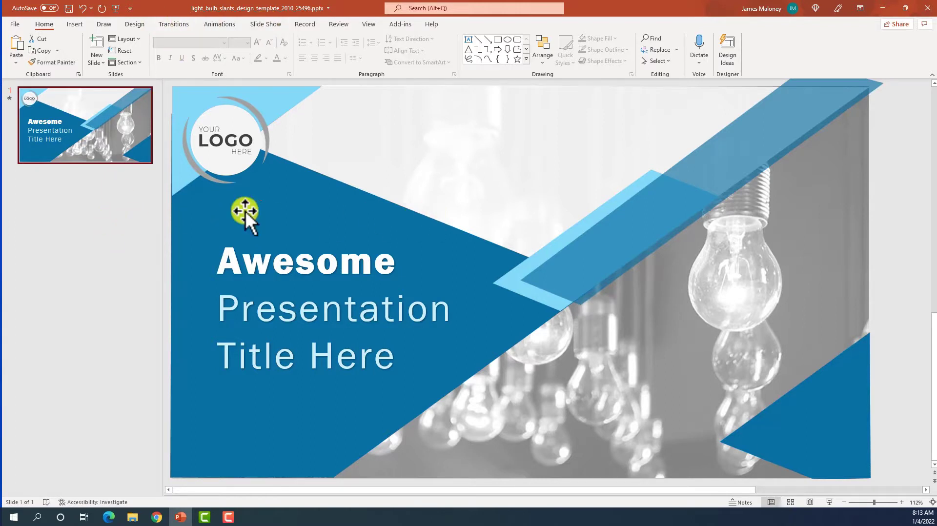
- Duplicate slide 1 as slide 2 and zoom the slide view out slightly
right_click(80, 112)
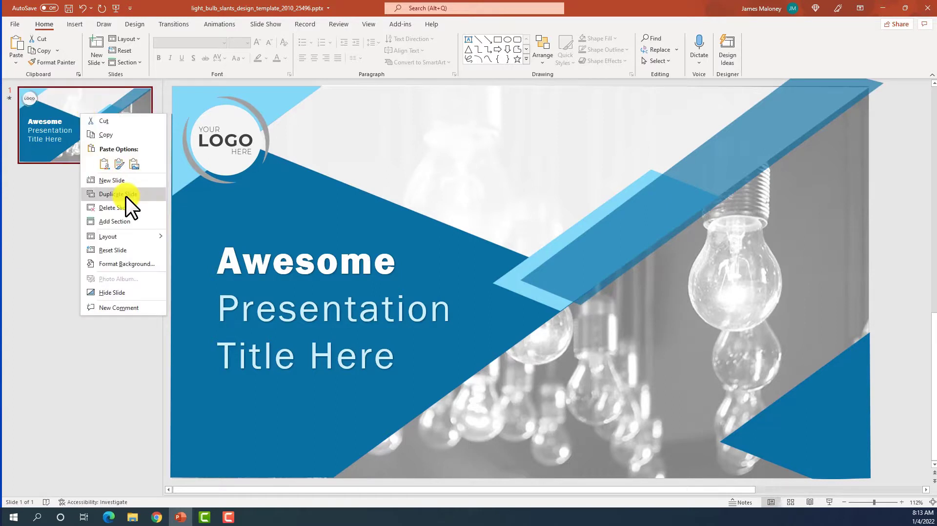
click(125, 195)
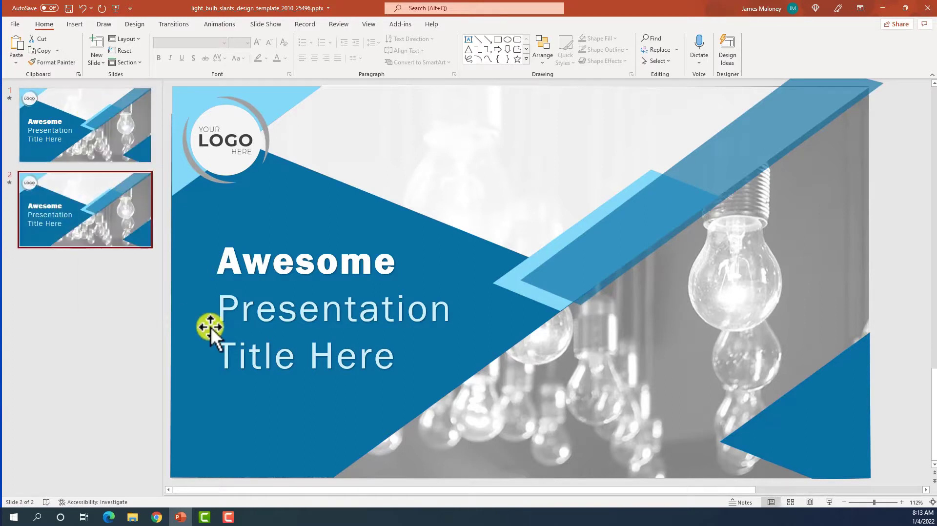
click(871, 505)
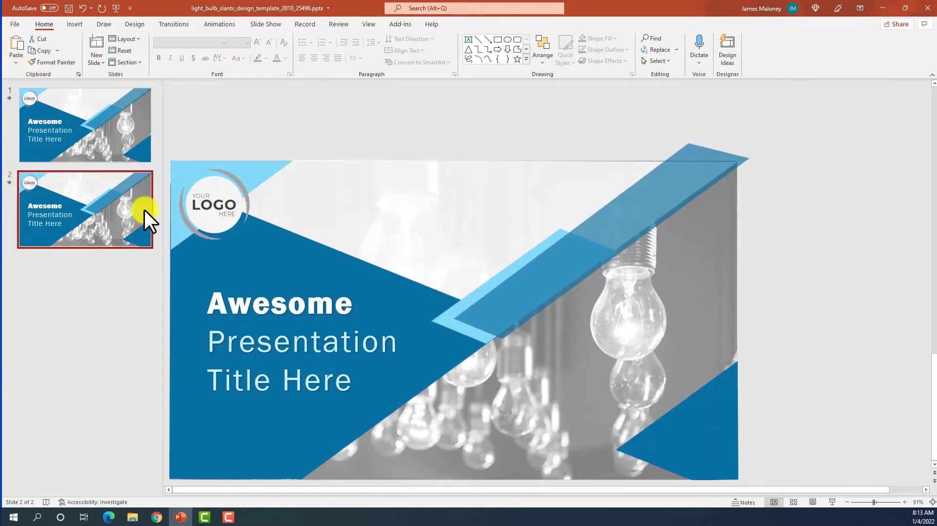
- Select all objects on slide 2, including the logo picture, then clear the selection
click(638, 264)
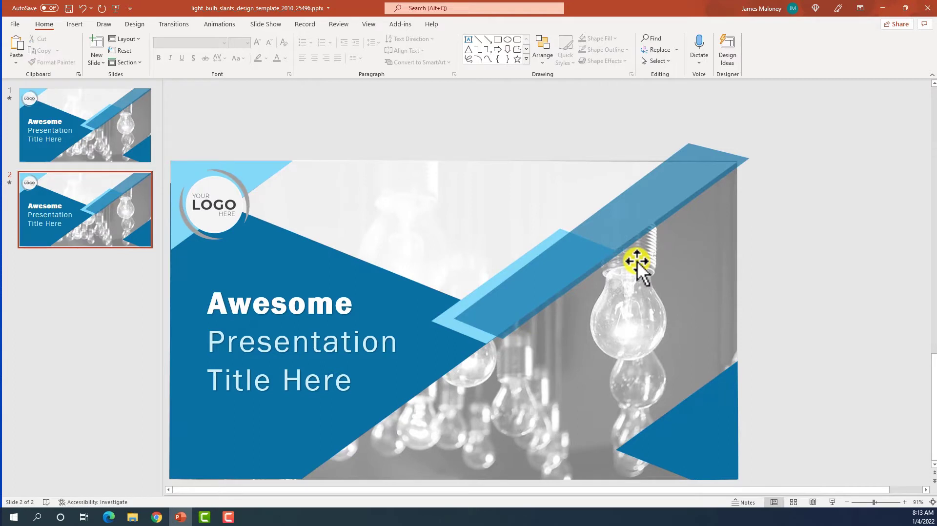
key(ctrl+a)
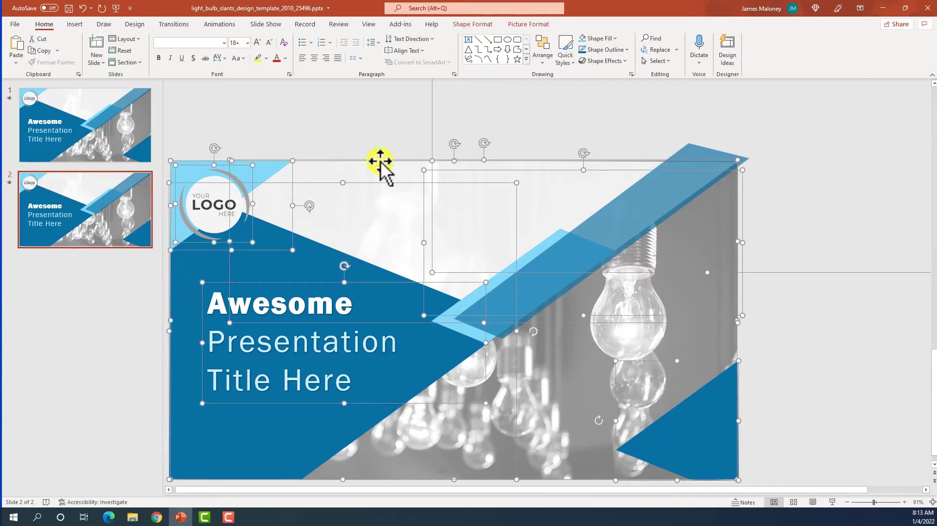
click(372, 115)
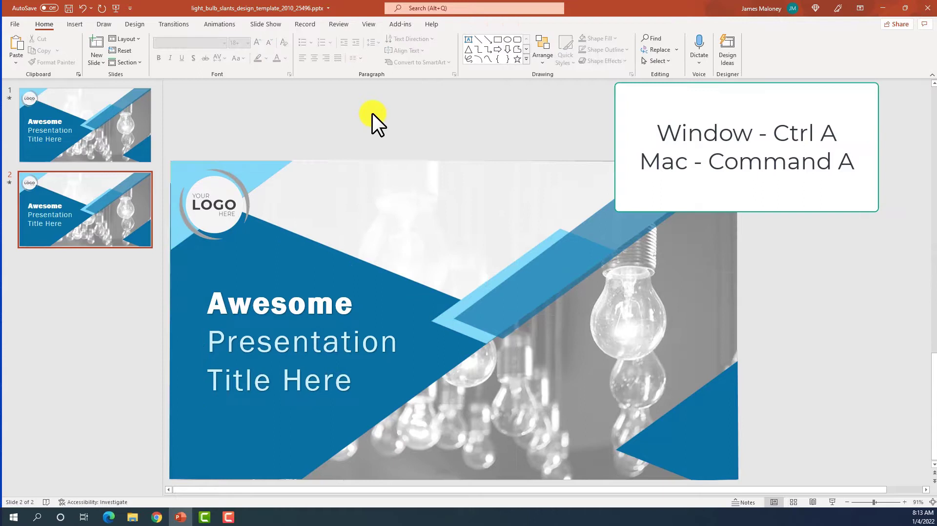
click(234, 201)
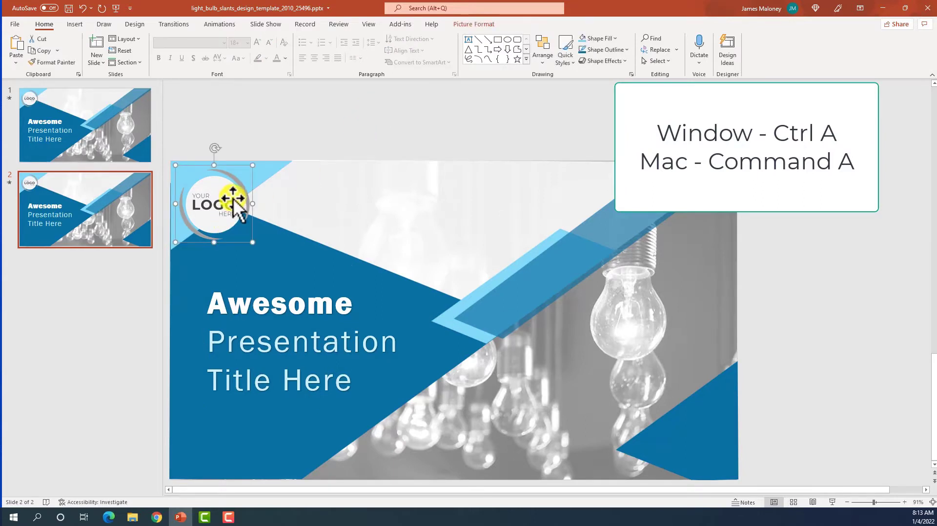
mouse_move(233, 199)
mouse_down()
mouse_move(207, 189)
mouse_move(229, 202)
mouse_up()
key(ctrl+a)
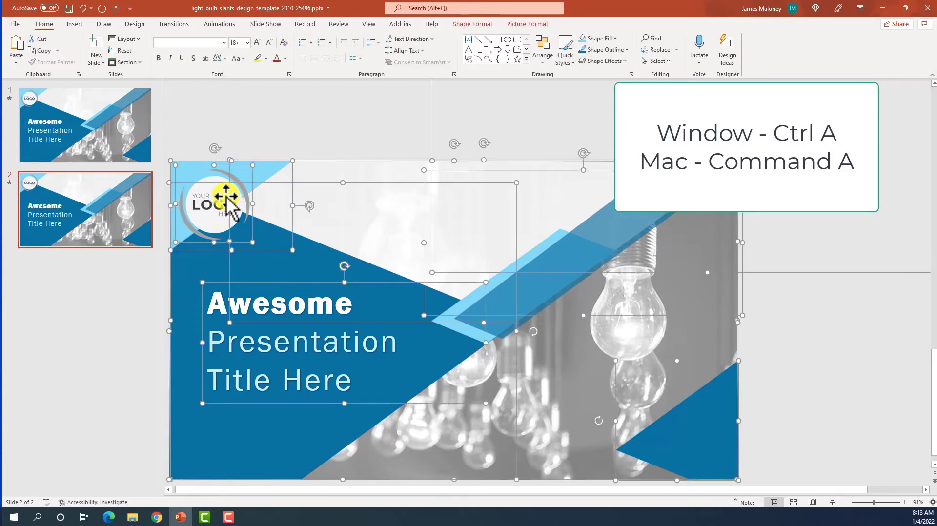
click(215, 129)
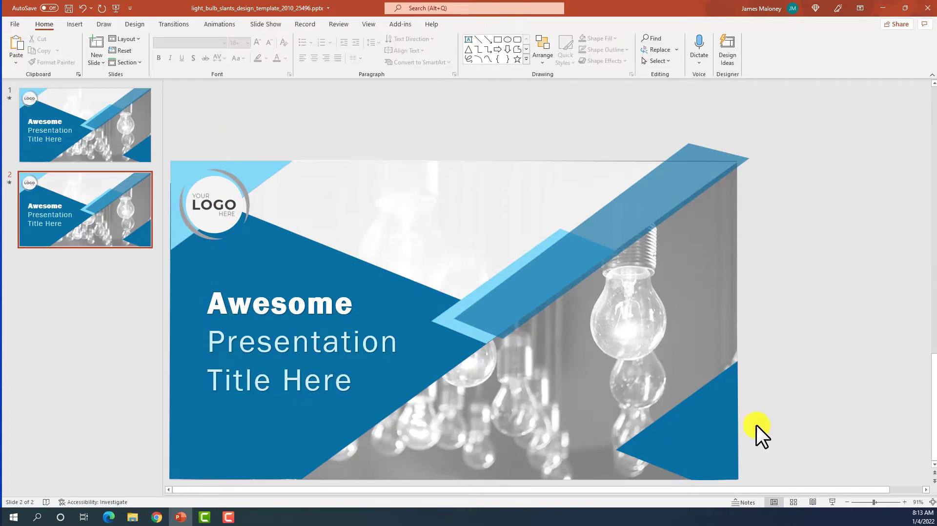
click(868, 502)
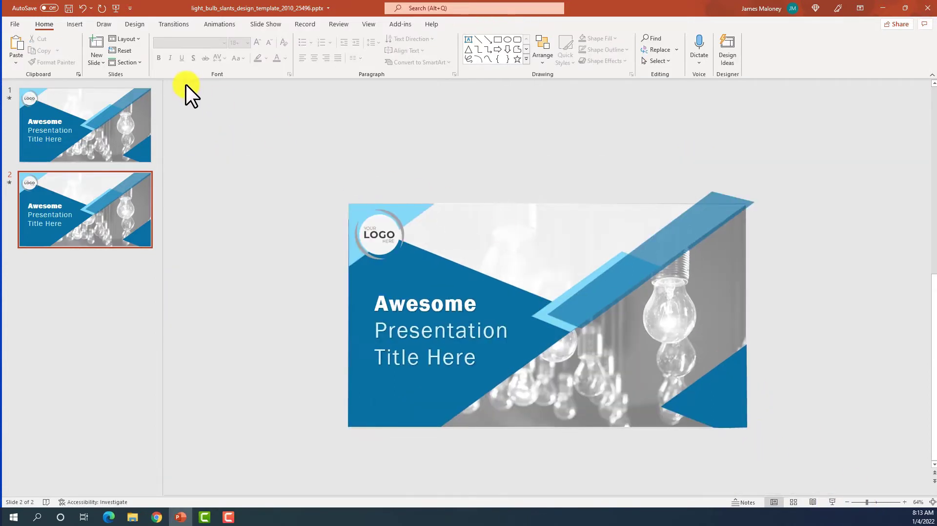
drag(187, 87, 858, 502)
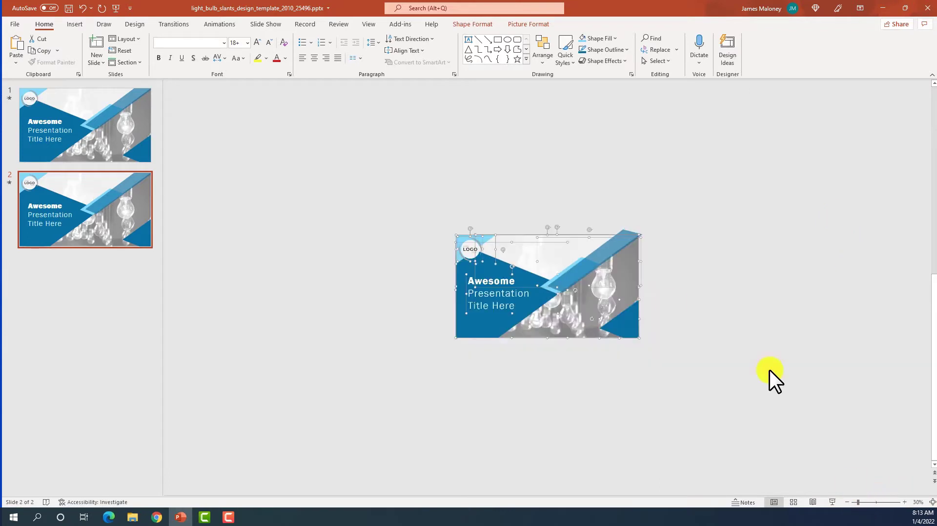
click(392, 151)
drag(370, 136, 848, 499)
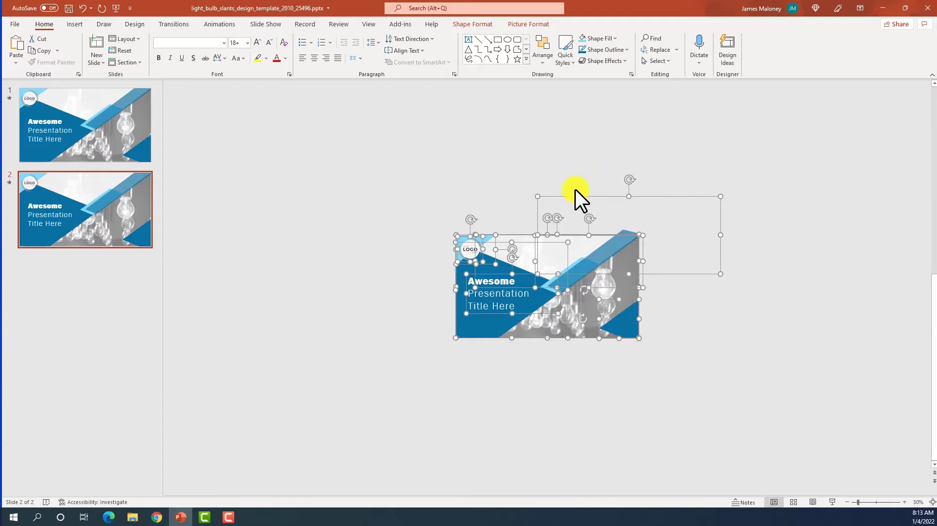
click(842, 290)
click(876, 503)
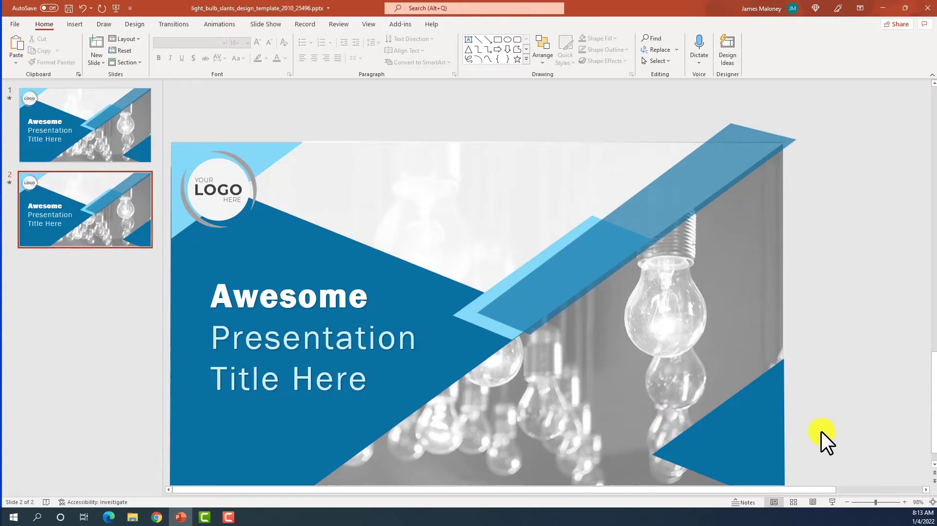
click(870, 503)
click(881, 503)
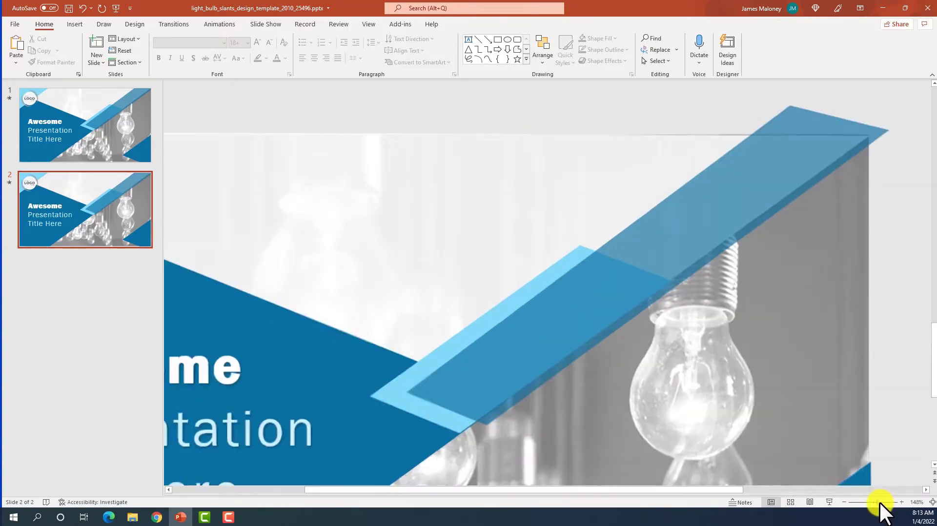
drag(880, 504, 873, 504)
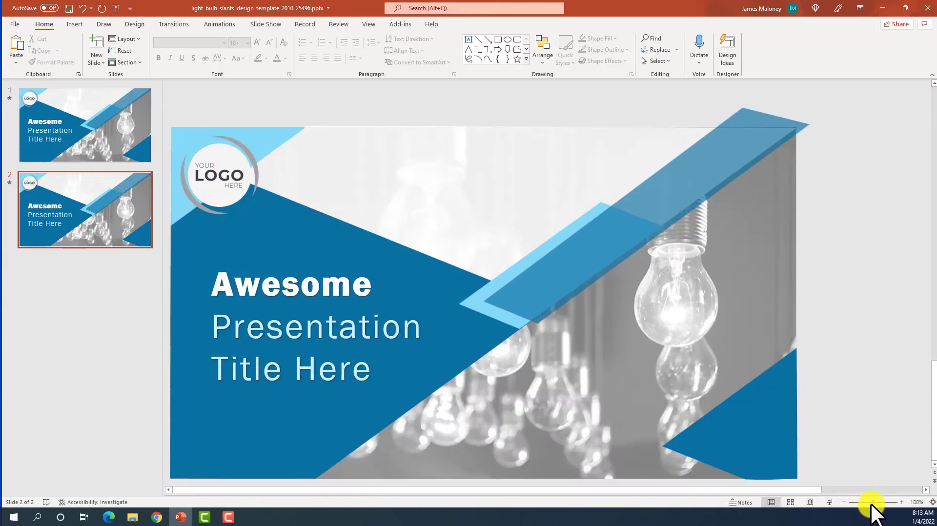
click(872, 504)
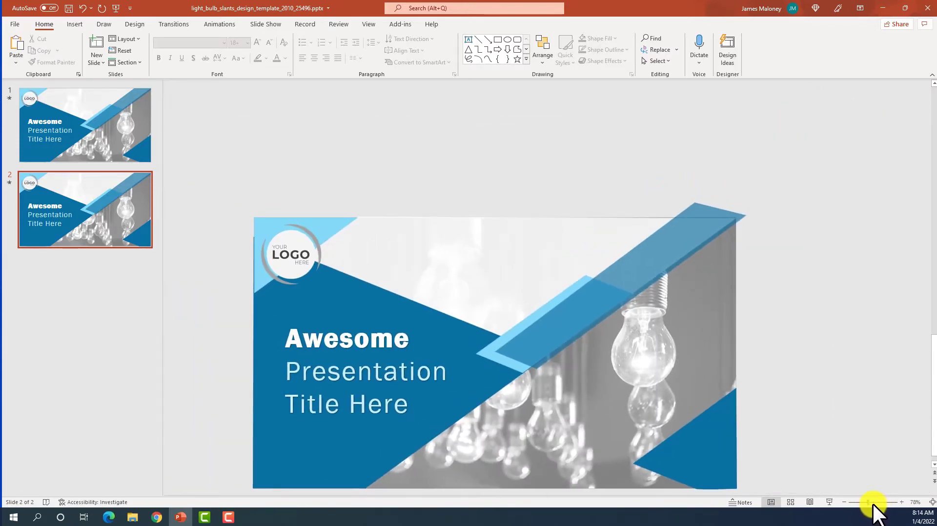
click(874, 504)
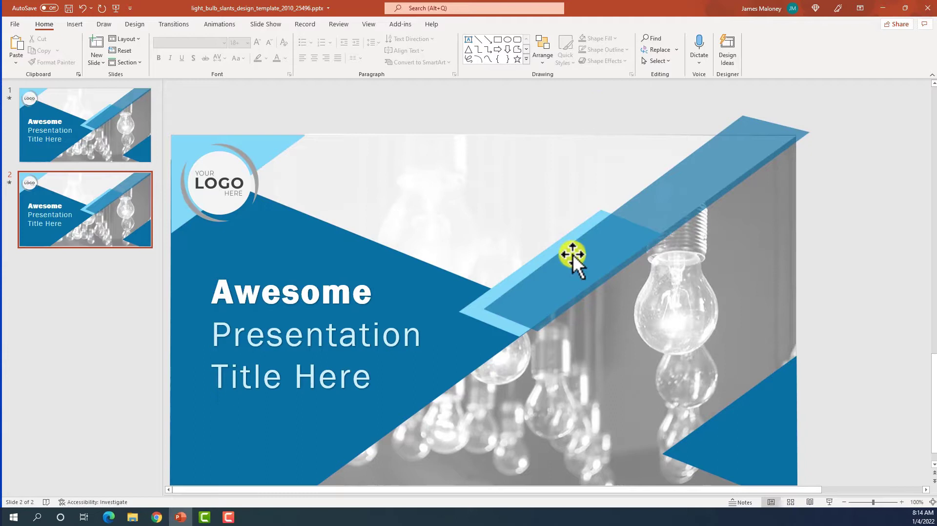
scroll(733, 437, down, 1)
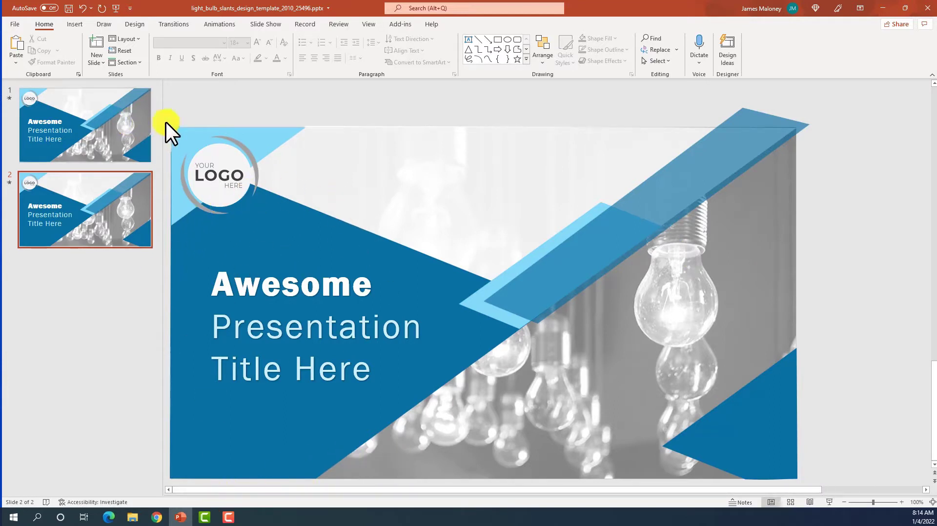
click(250, 171)
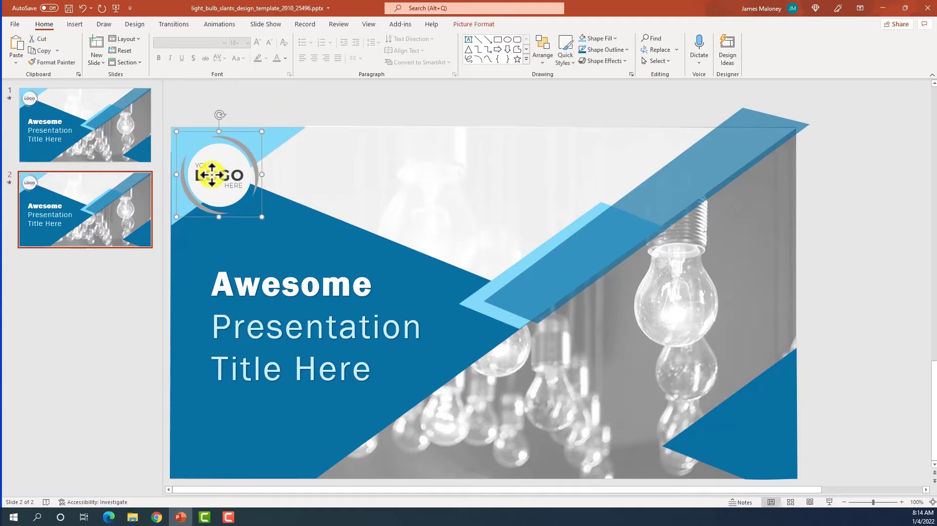
key(ctrl+a)
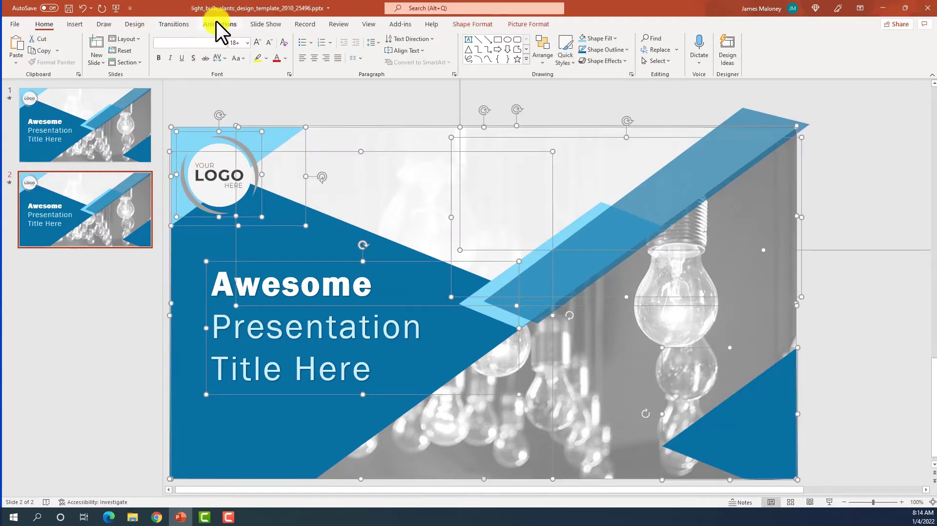
click(225, 23)
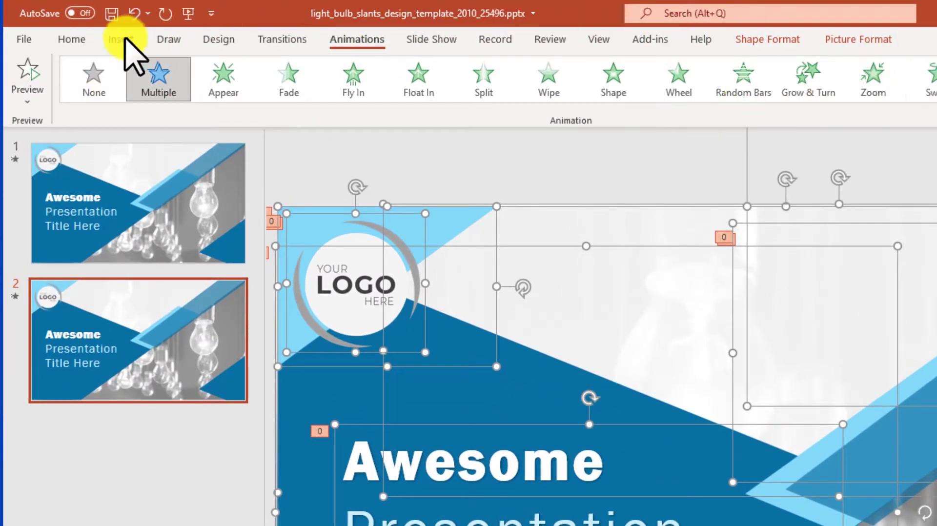
click(89, 93)
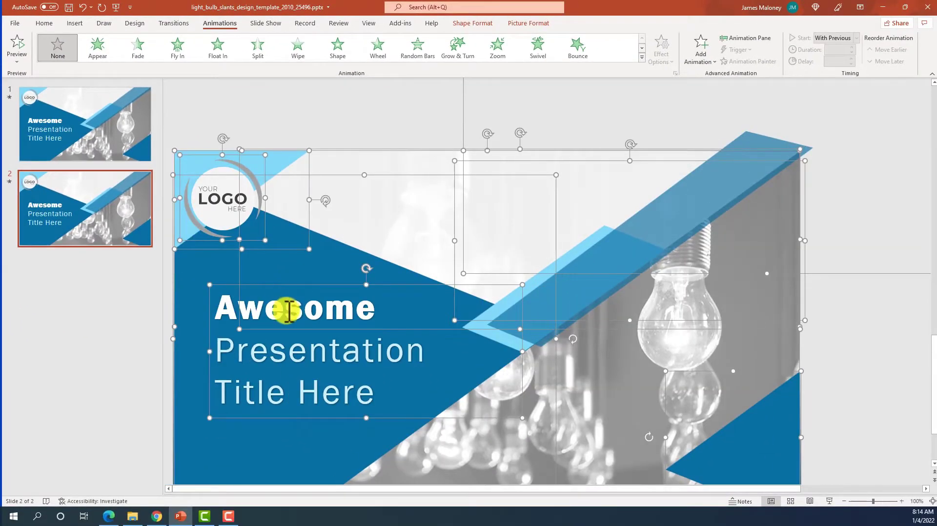
scroll(519, 377, down, 1)
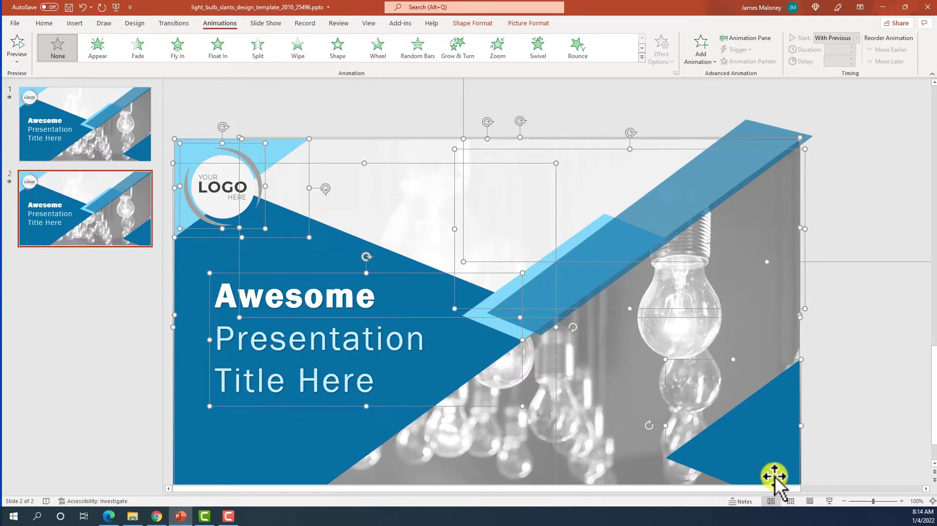
- Switch to the Slide Show tab and deselect slide 2's objects from the thumbnail pane
click(266, 23)
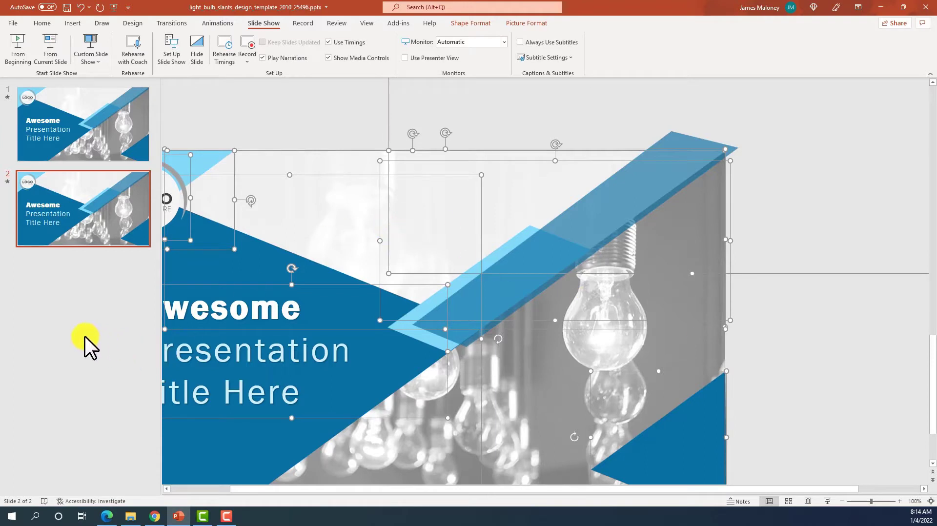
drag(296, 490, 215, 489)
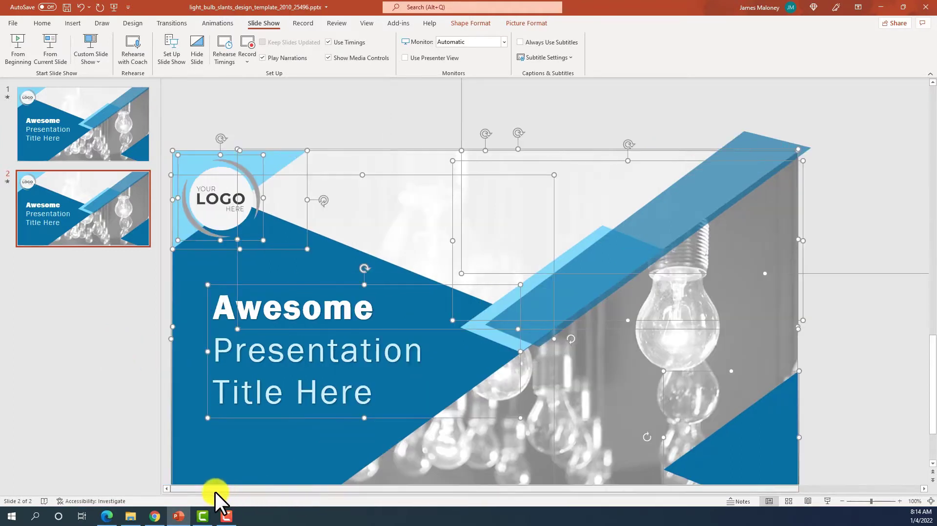
scroll(398, 314, down, 1)
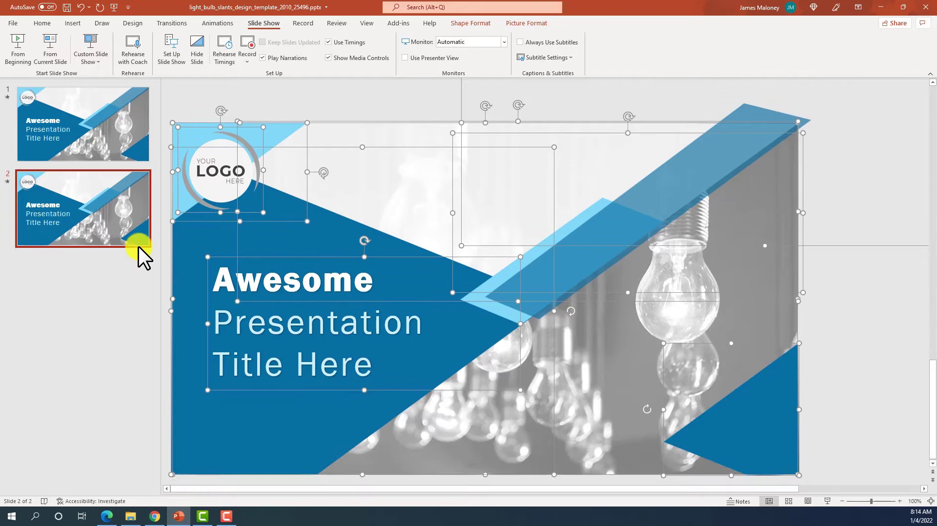
click(90, 305)
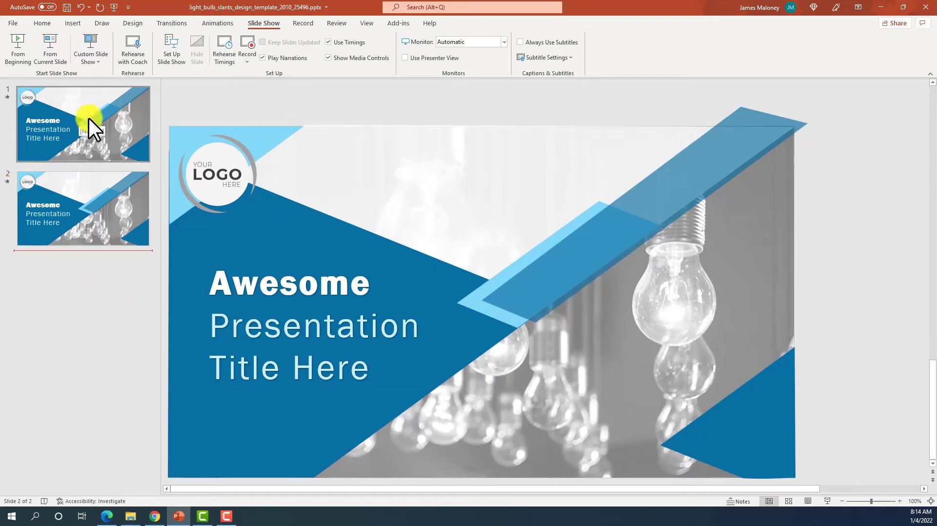
- Open slide 1's widened Animation Pane and select the freeform shape's Fly In animation
click(93, 99)
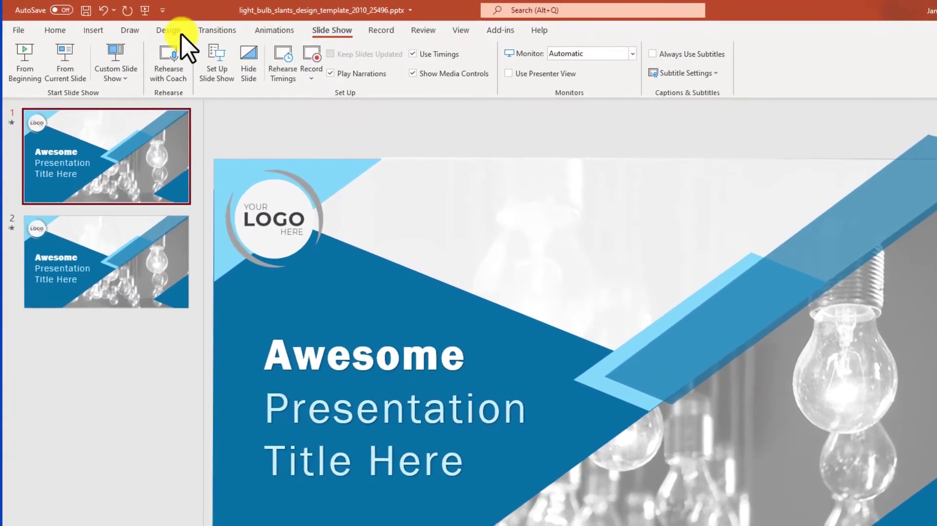
click(273, 30)
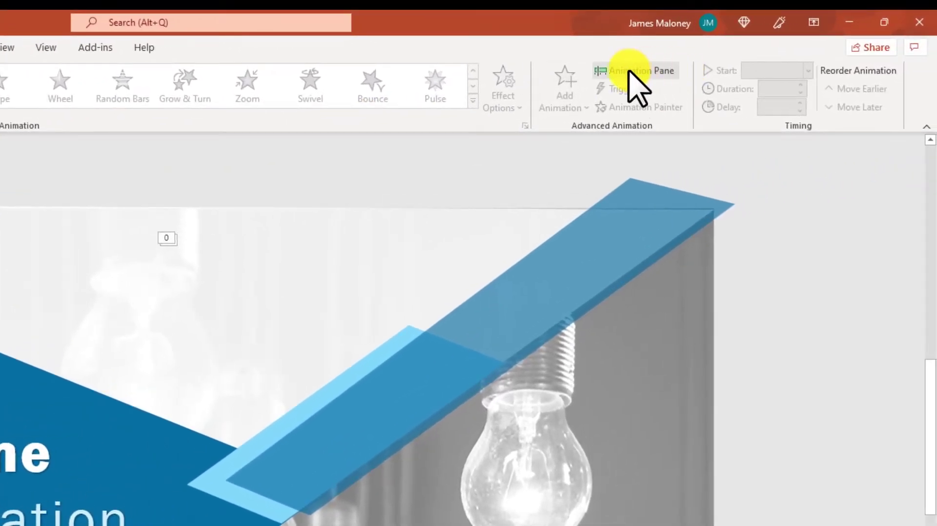
click(631, 71)
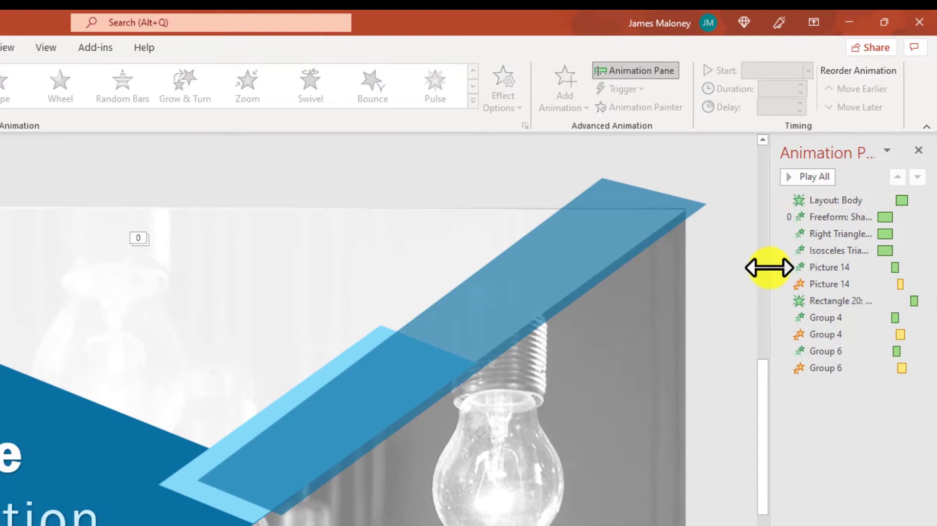
drag(768, 268, 713, 259)
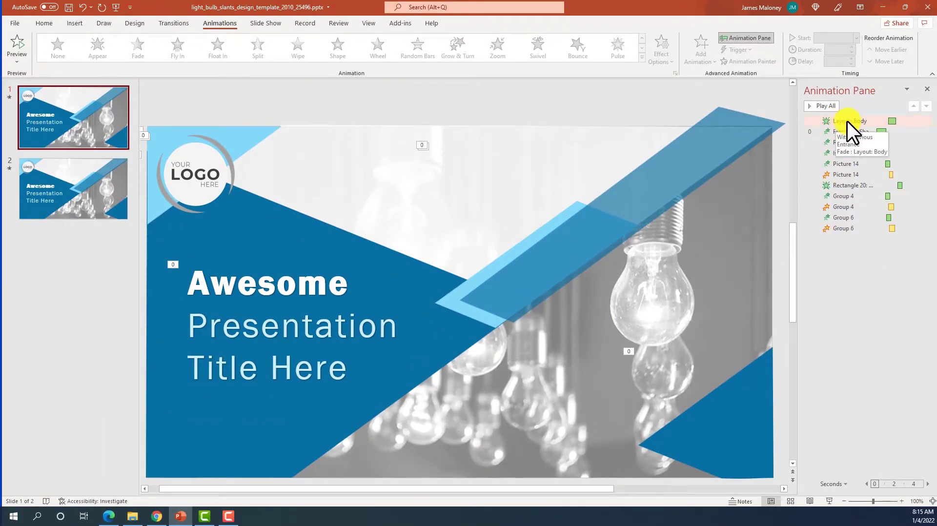
click(864, 119)
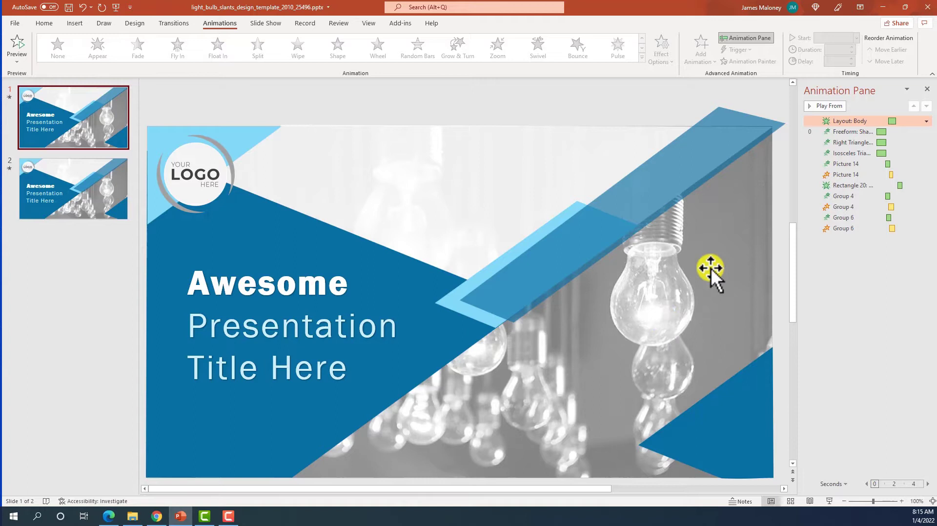
mouse_move(852, 122)
mouse_down()
mouse_move(845, 136)
mouse_move(841, 126)
mouse_up()
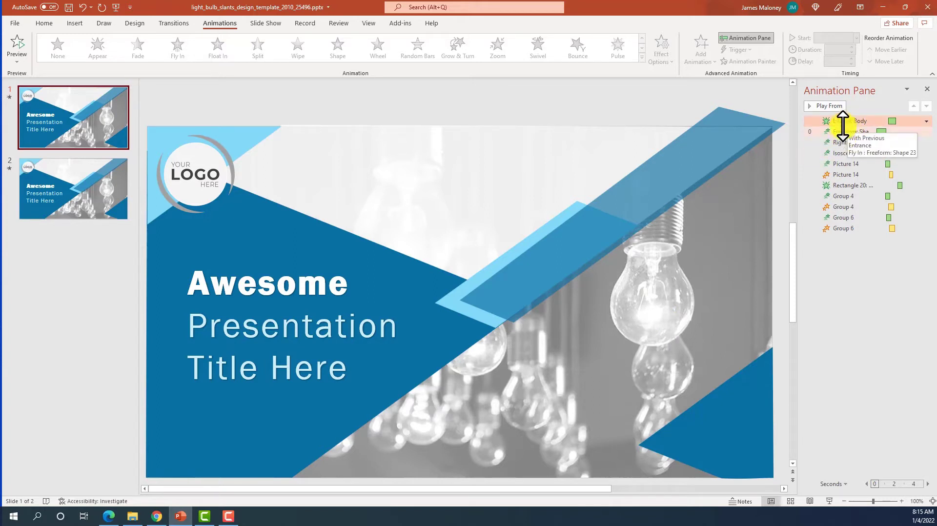
click(851, 132)
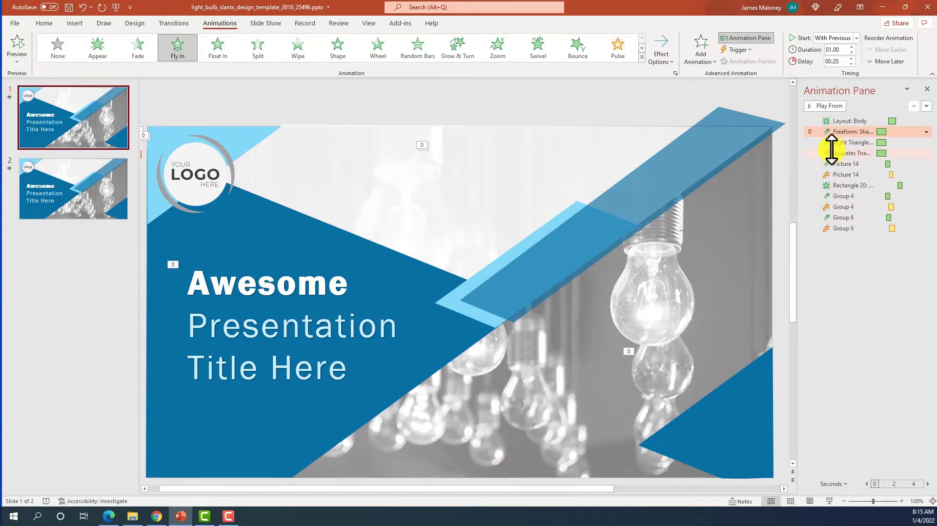
click(269, 432)
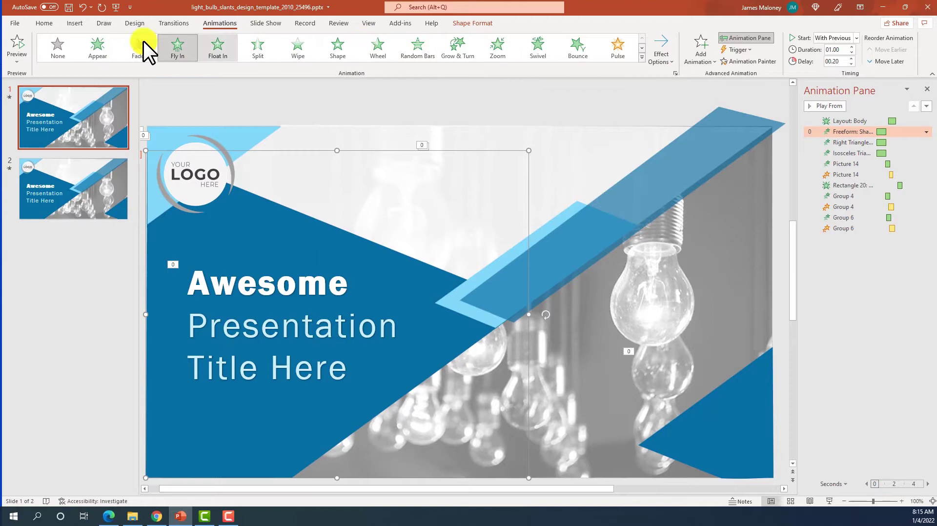
- Paint the freeform shape's Fly In animation onto slide 2's blue freeform shape, then return to slide 1
click(746, 62)
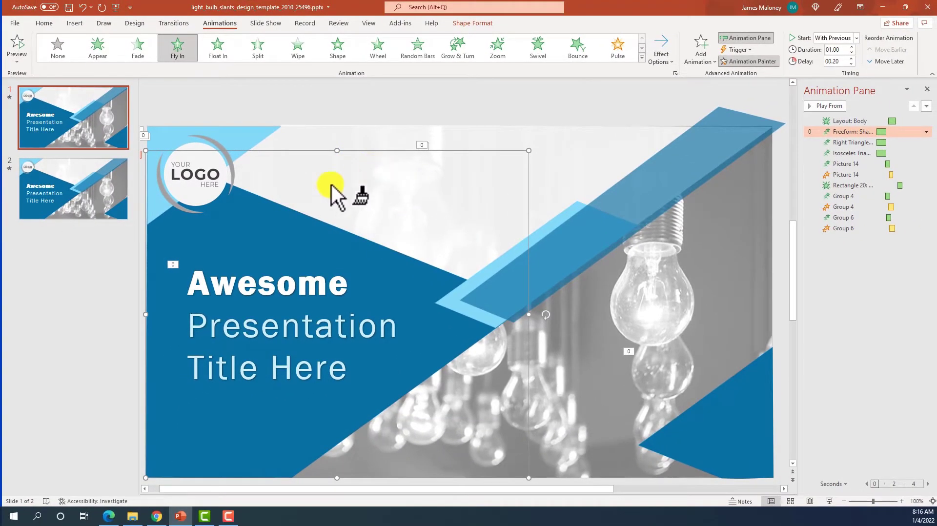
click(88, 183)
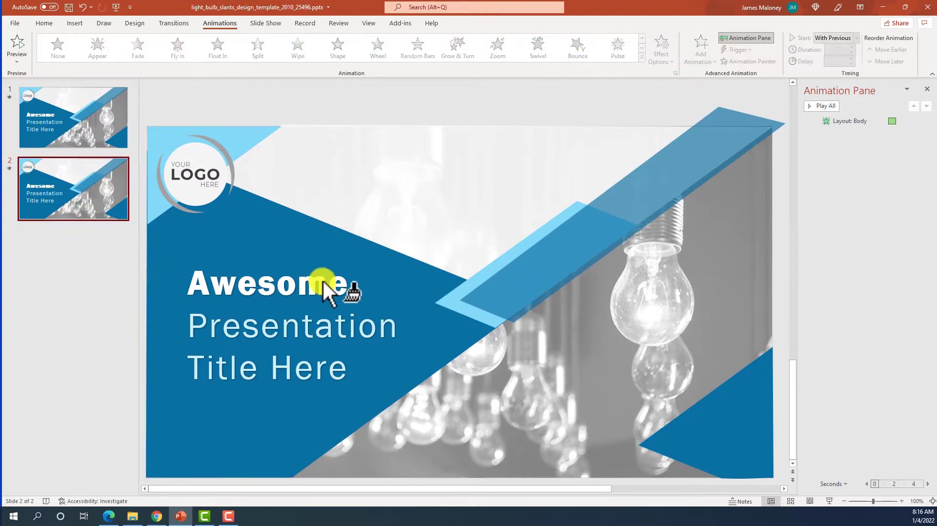
click(171, 465)
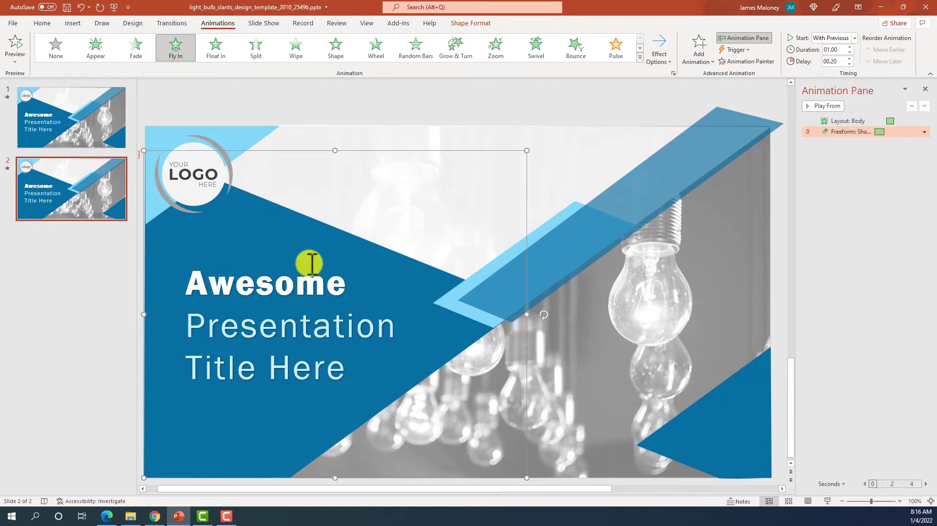
click(252, 365)
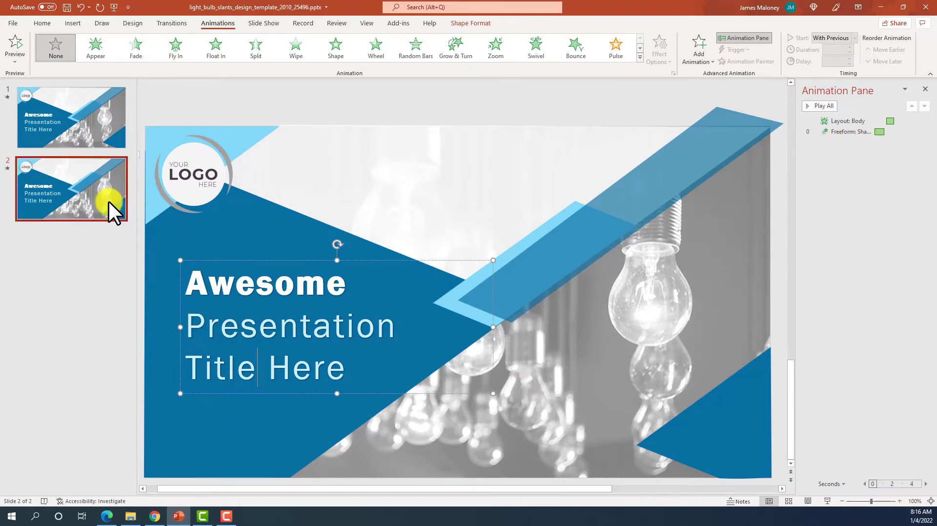
click(98, 142)
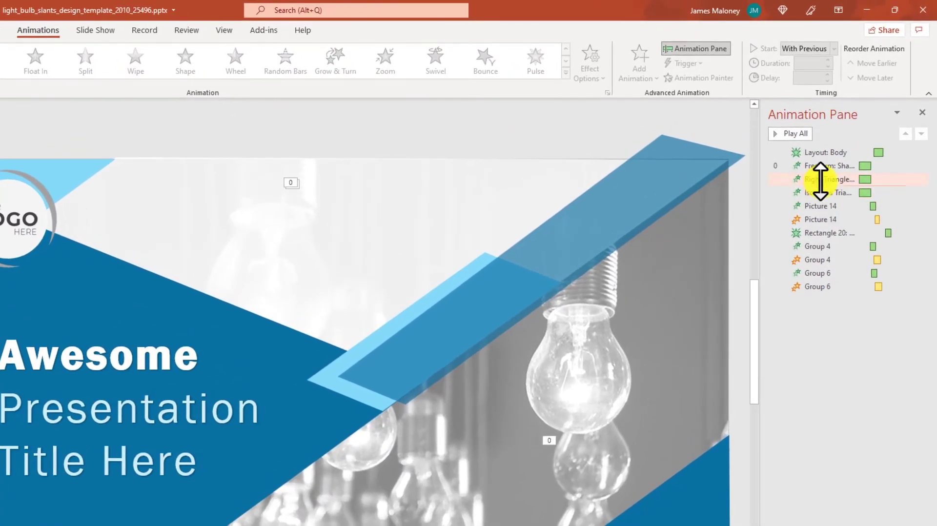
- Paint the top-left light-blue triangle's Fly In animation onto slide 2's matching triangle
click(820, 180)
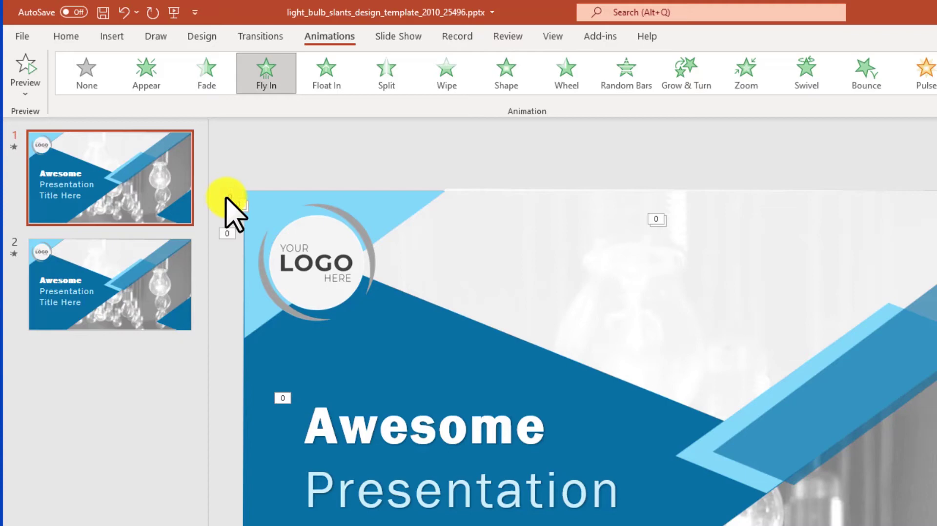
click(230, 198)
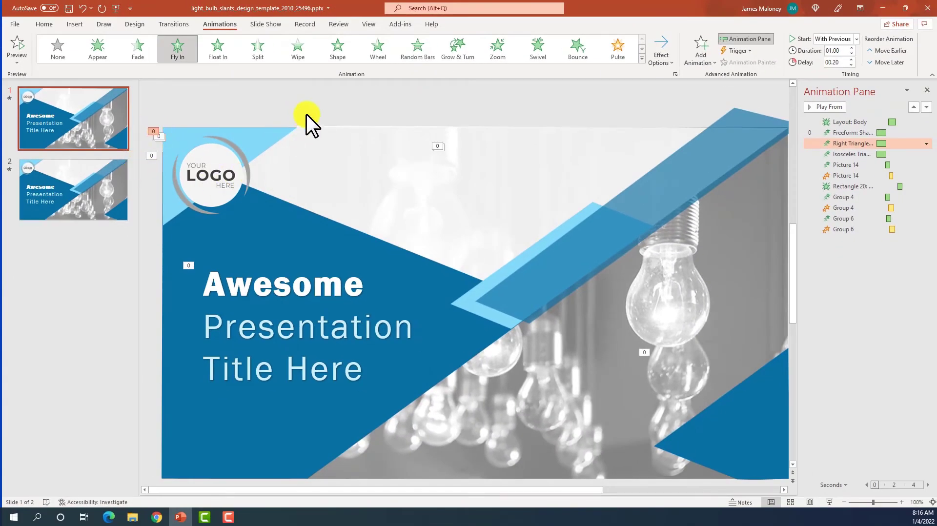
click(279, 130)
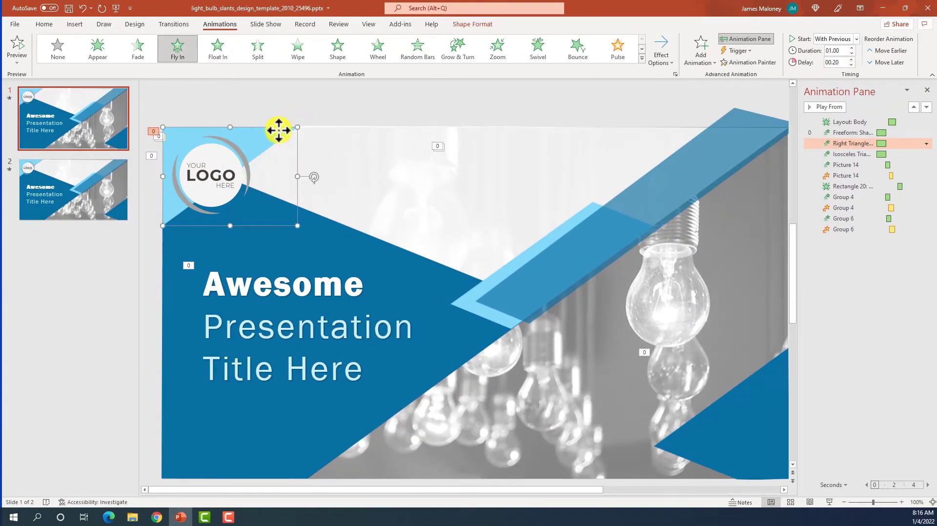
click(352, 253)
click(274, 141)
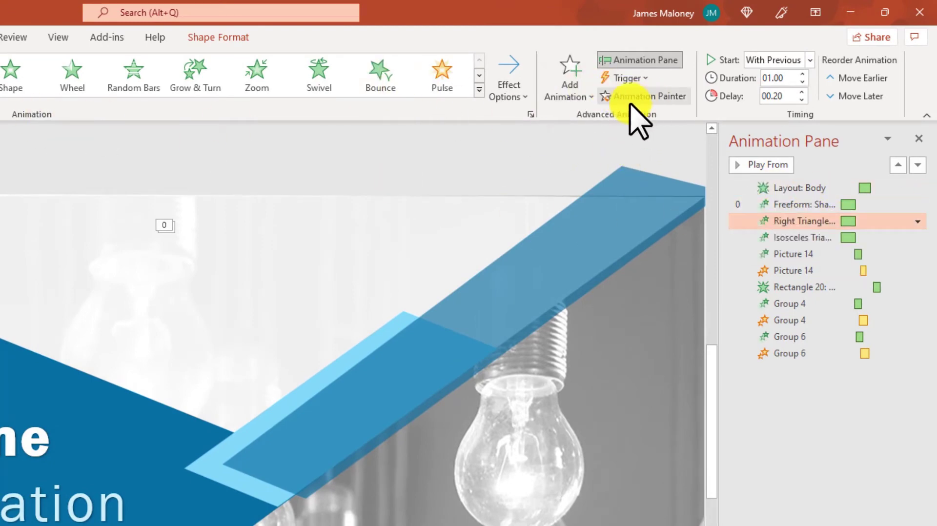
click(656, 96)
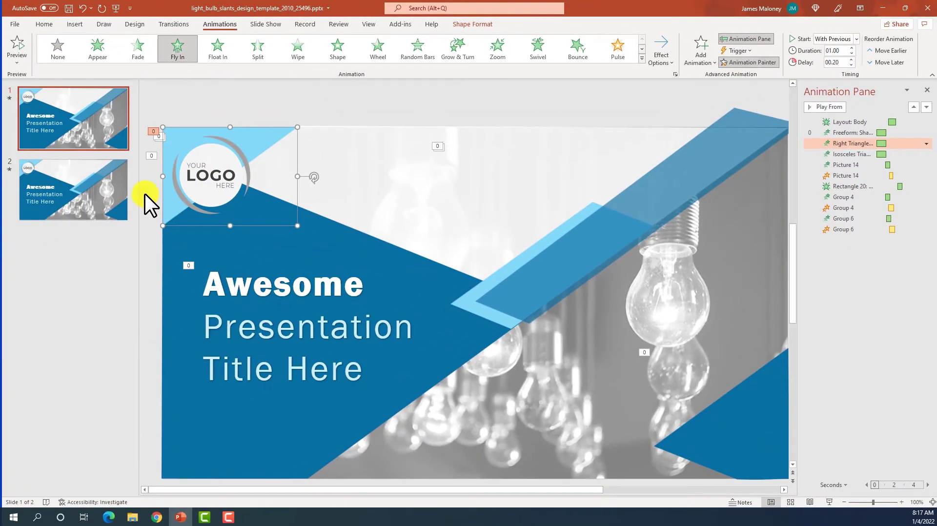
click(79, 188)
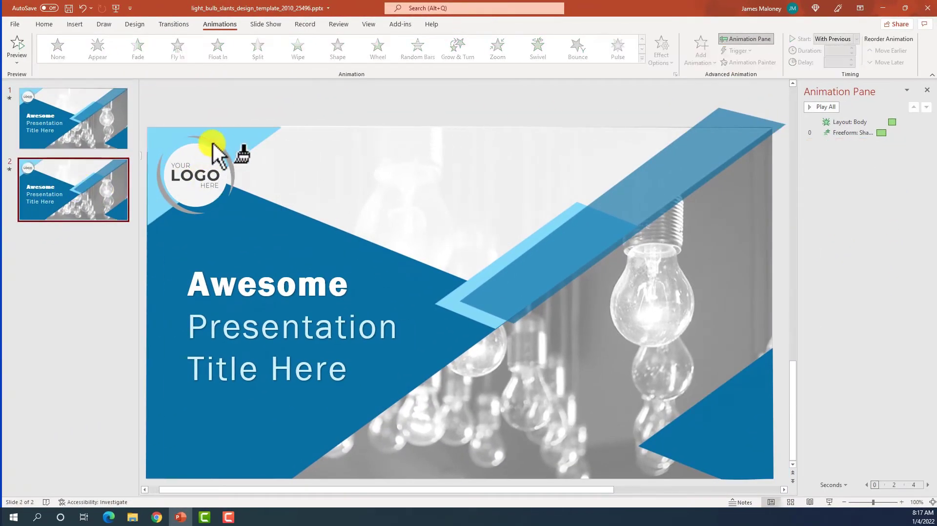
click(257, 130)
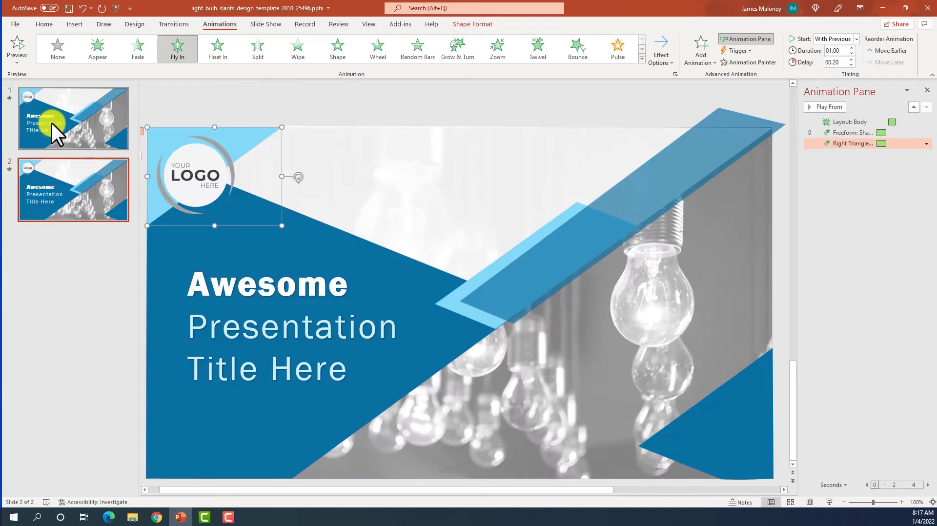
click(51, 123)
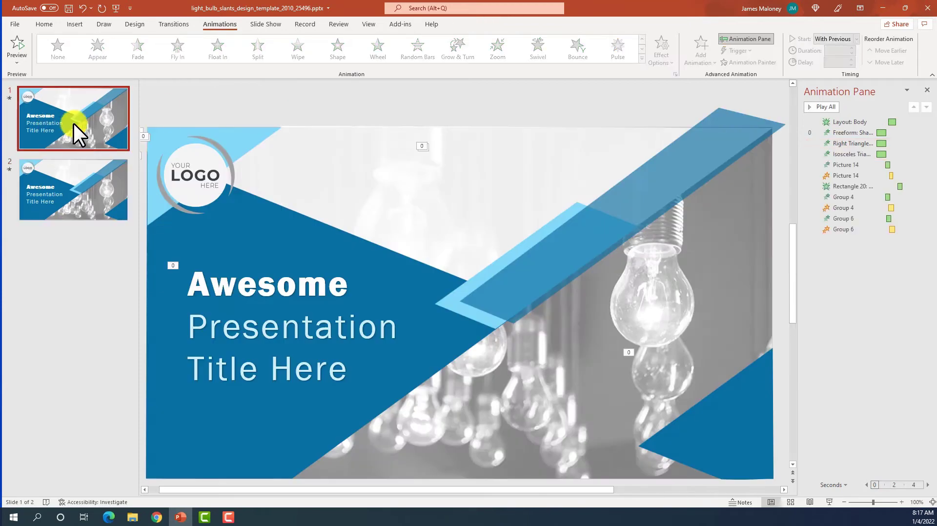
- Paint the bottom-right Isosceles Triangle's animation onto slide 2's bottom-right triangle, then return to slide 1
click(859, 155)
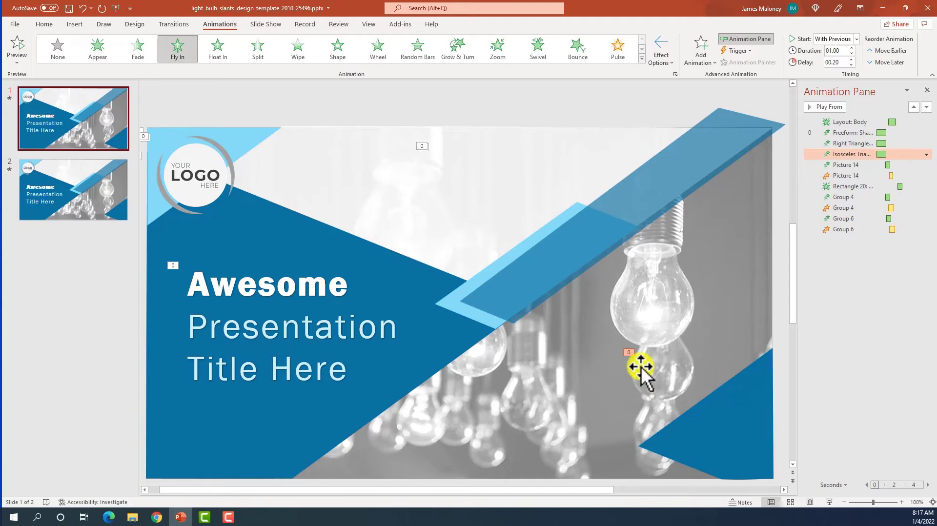
click(732, 405)
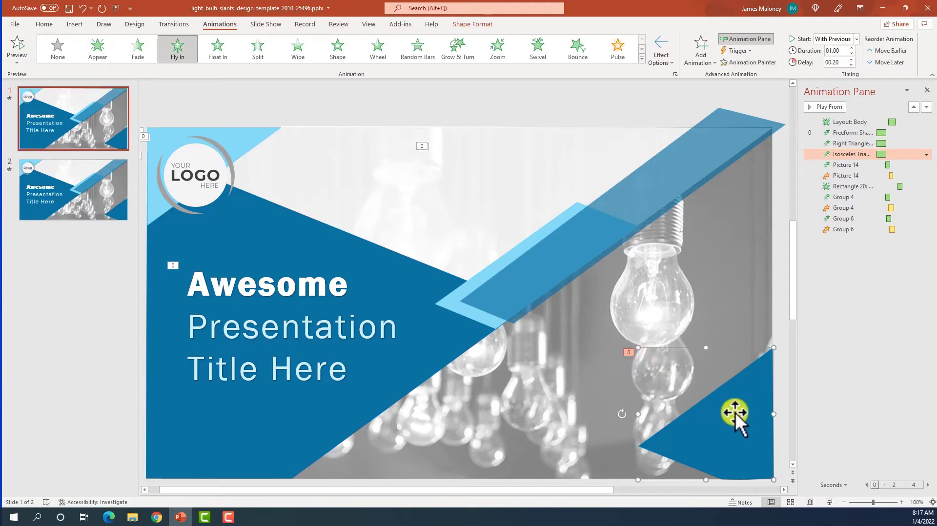
click(728, 63)
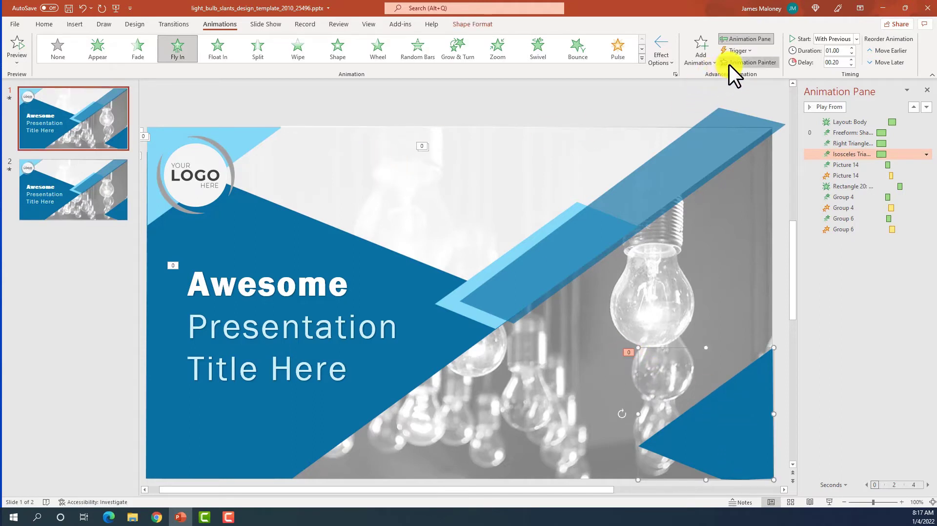
click(113, 196)
click(734, 426)
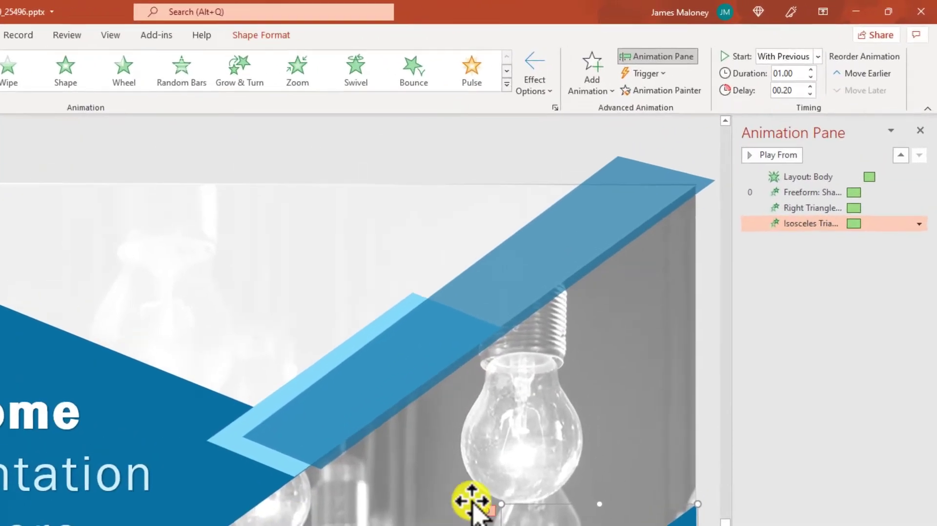
click(471, 226)
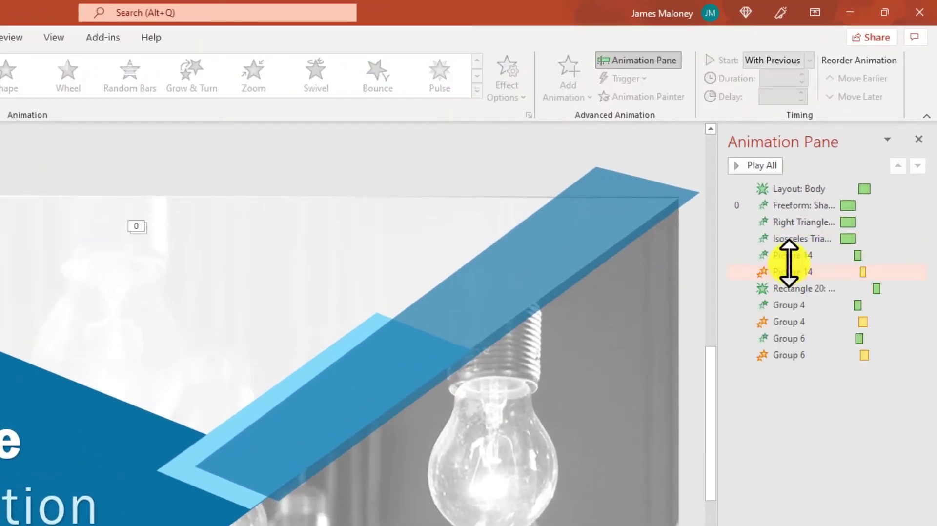
click(805, 255)
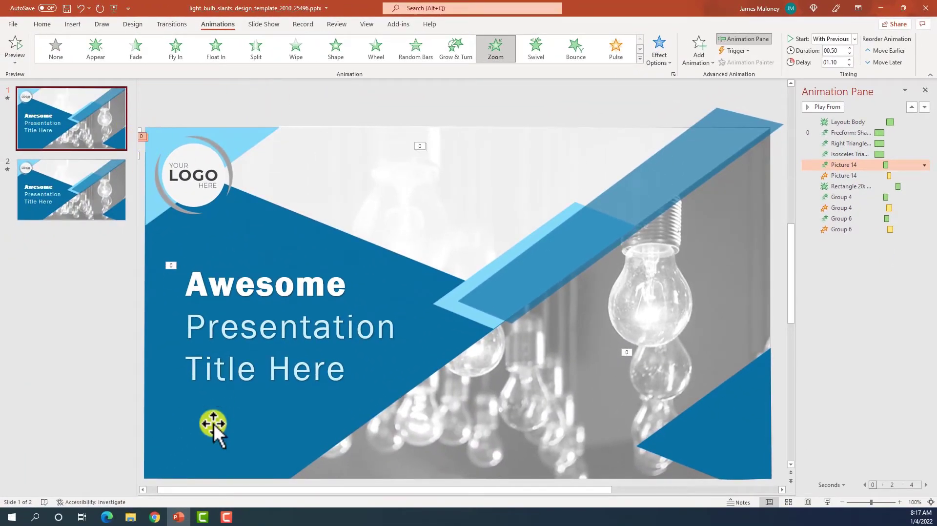
- Apply the slide 1 logo's two animations, including Zoom, to slide 2's logo
drag(178, 487, 167, 487)
click(207, 167)
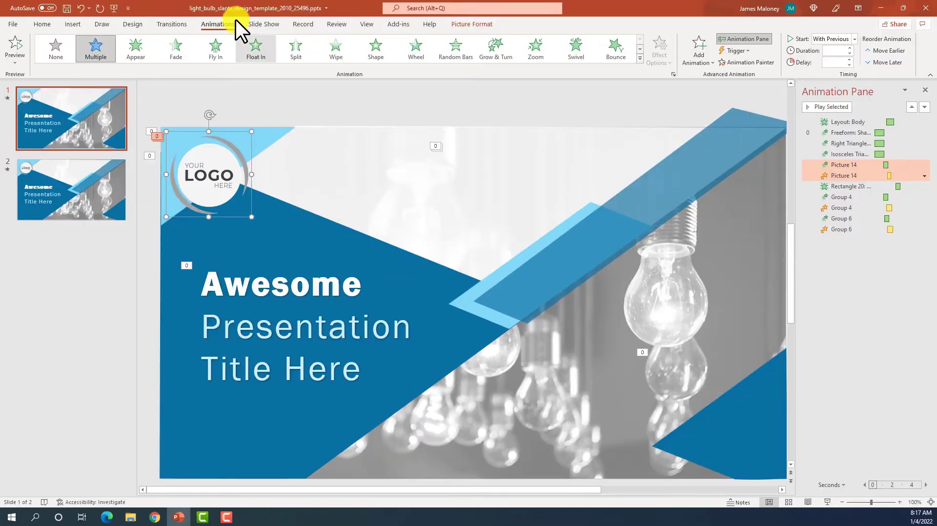
click(106, 197)
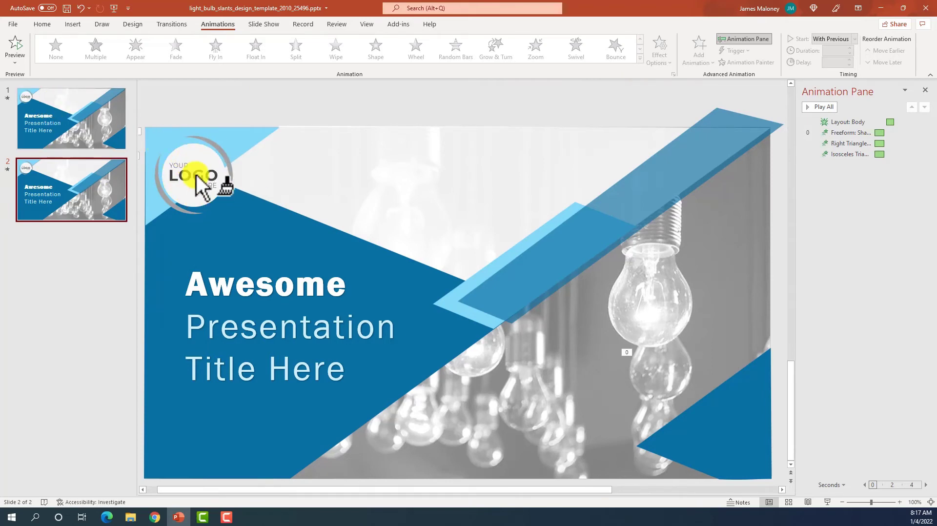
click(196, 172)
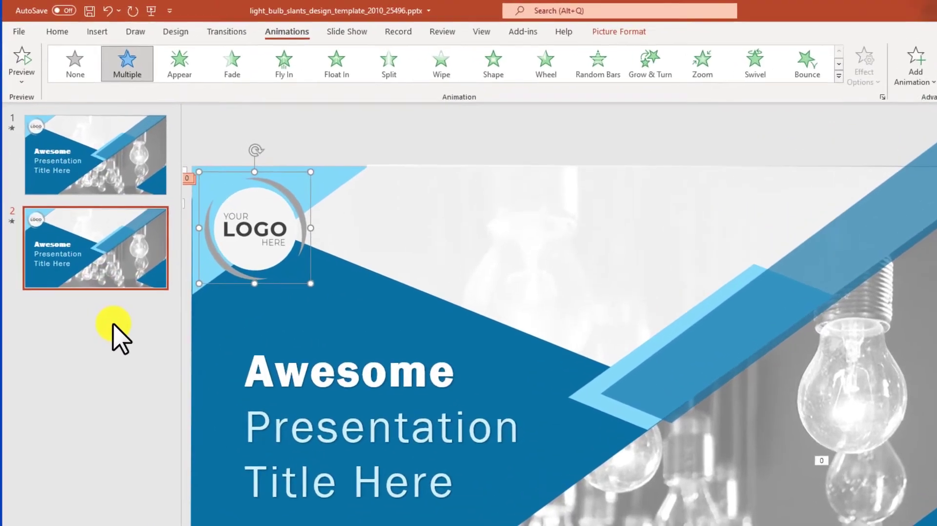
right_click(74, 245)
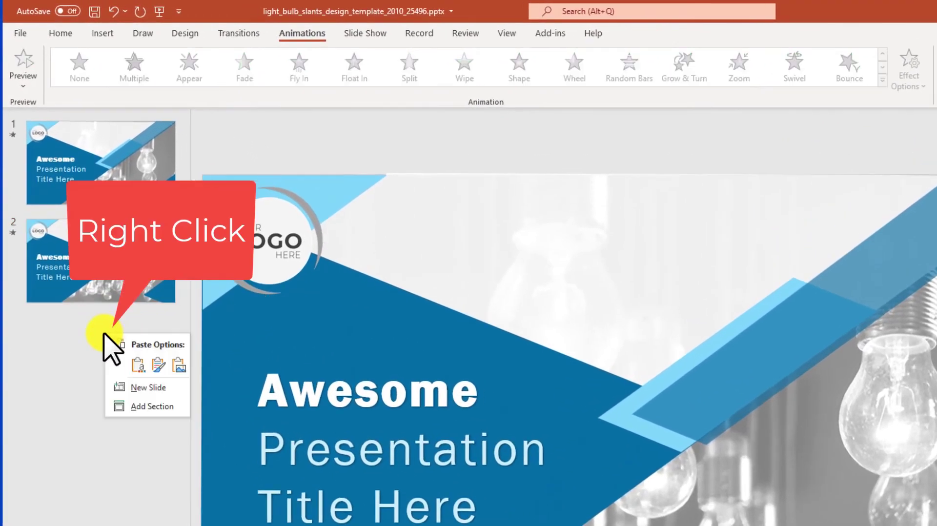
- Add a blank slide 3 and draw a blue circle on its left side
click(144, 388)
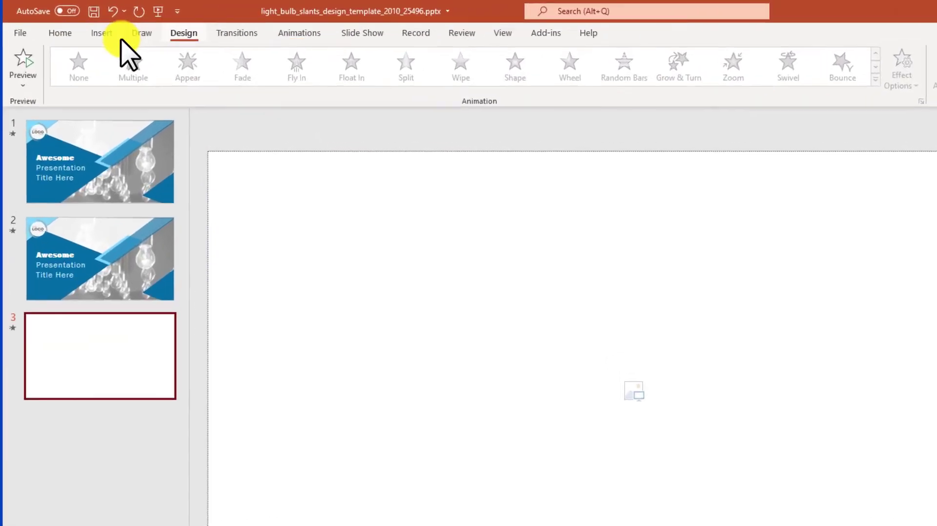
click(77, 26)
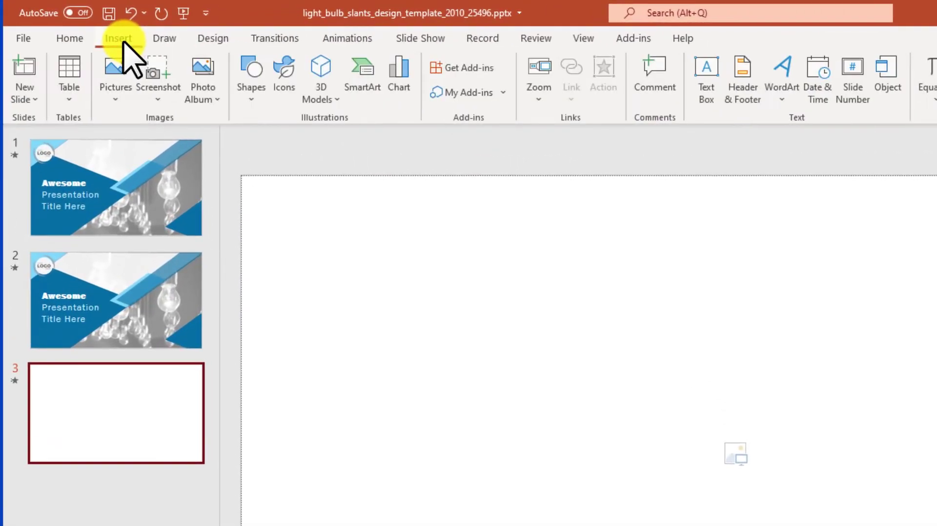
click(250, 79)
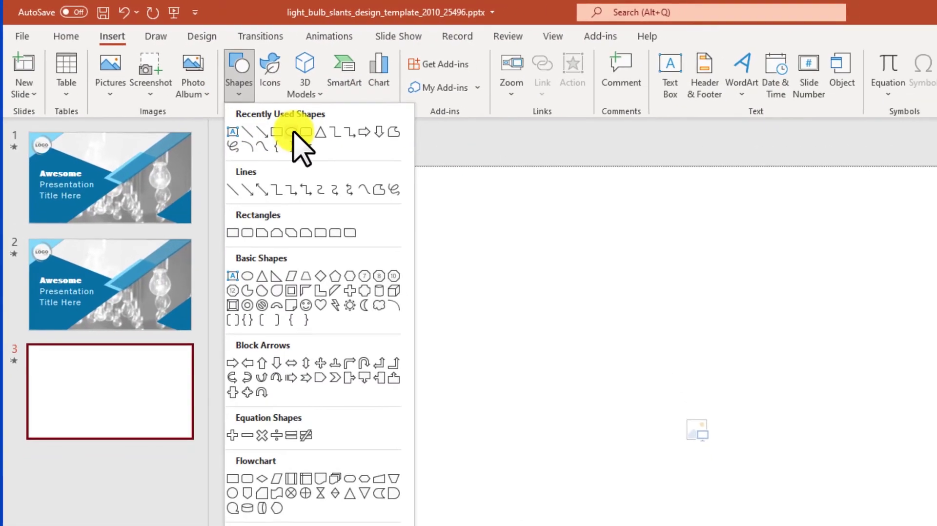
click(291, 131)
mouse_move(310, 324)
mouse_down()
mouse_move(493, 525)
mouse_move(509, 522)
mouse_up()
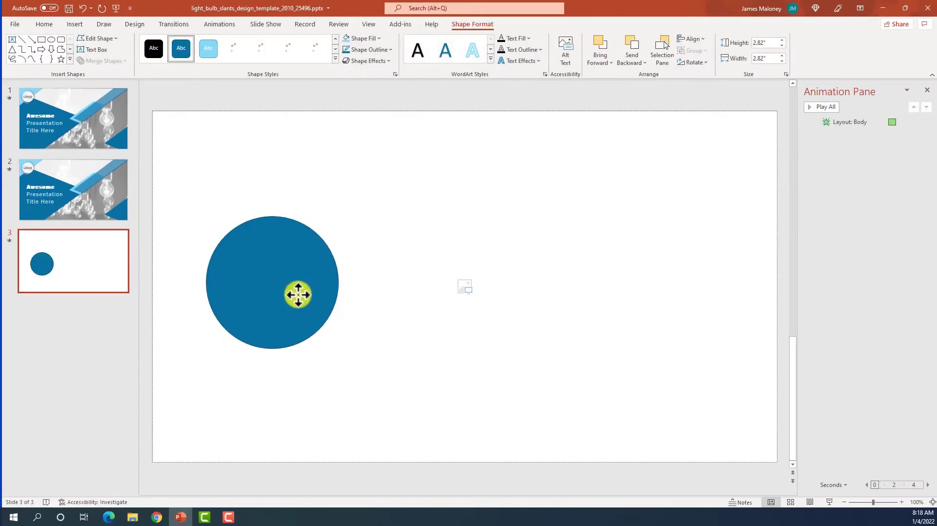
- Copy the circle into a row of three equal circles and shift them slightly left
drag(298, 294, 694, 278)
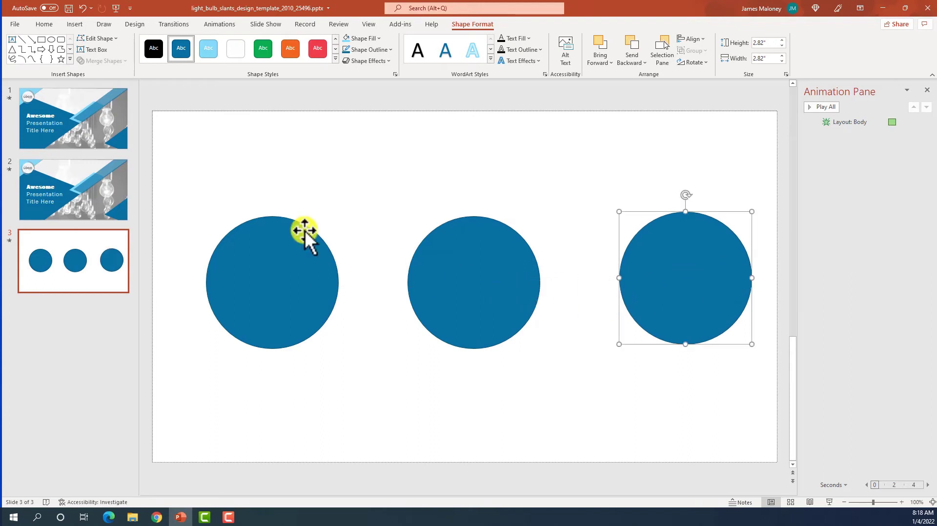
click(321, 209)
click(494, 272)
key(Tab)
shift+click(529, 303)
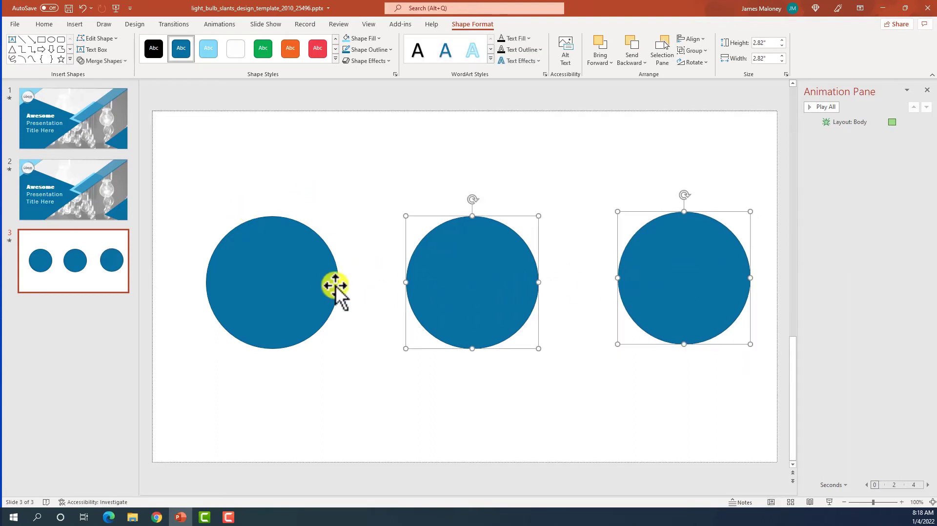
shift+click(281, 284)
drag(280, 284, 268, 276)
click(248, 182)
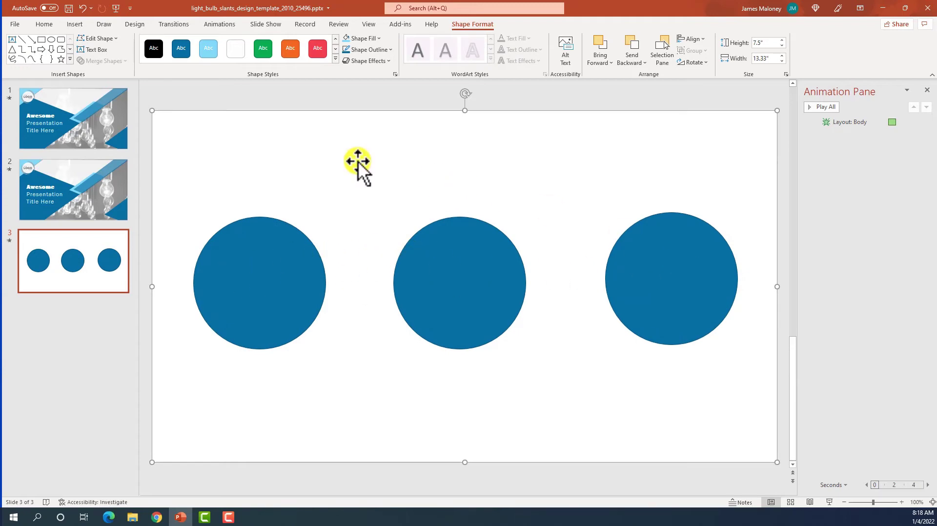
- Select the logo on slide 1 and pick up its animations with Animation Painter
click(93, 110)
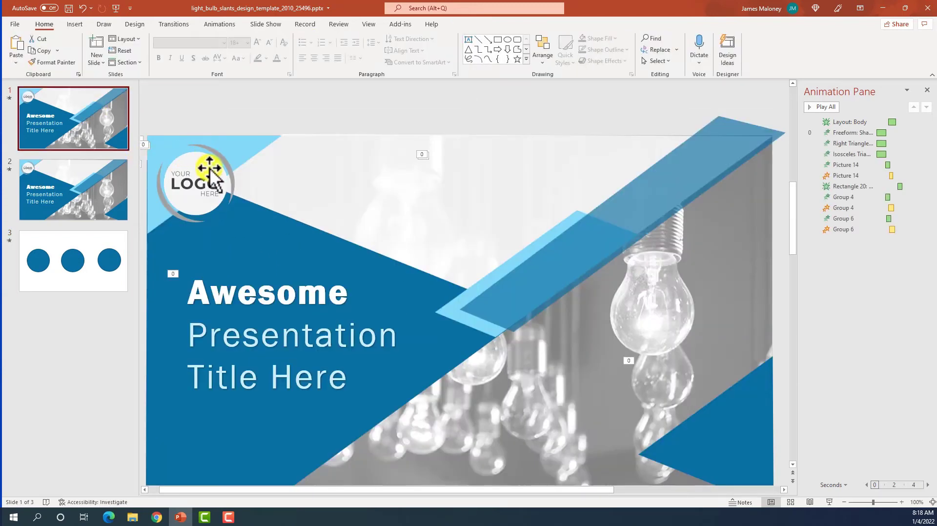
click(198, 168)
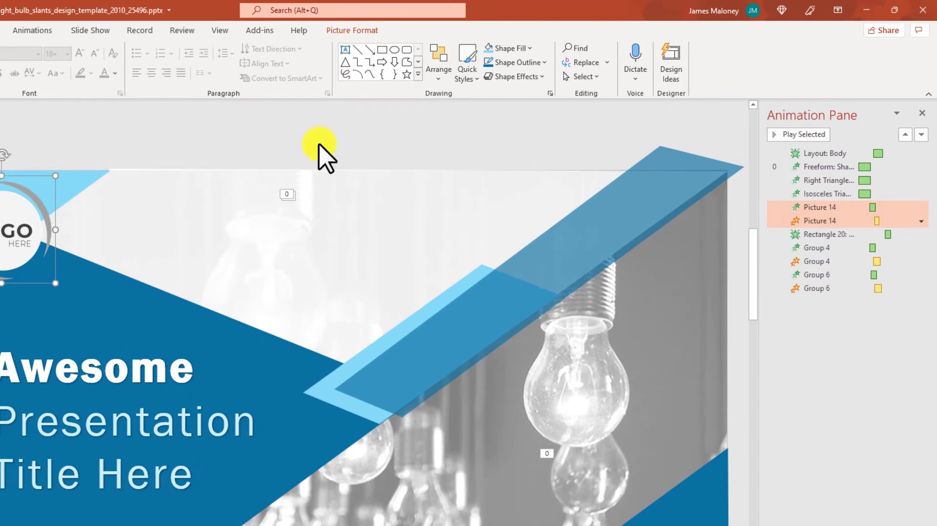
click(43, 31)
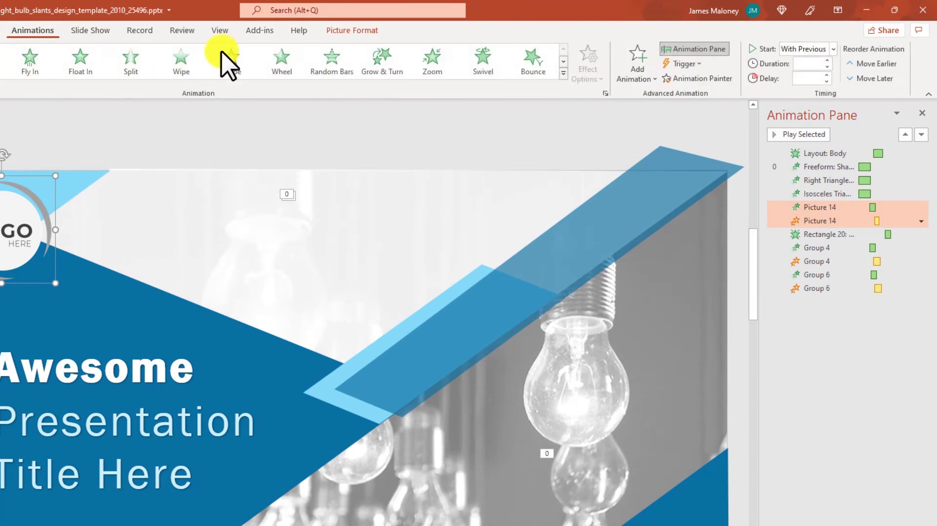
click(702, 78)
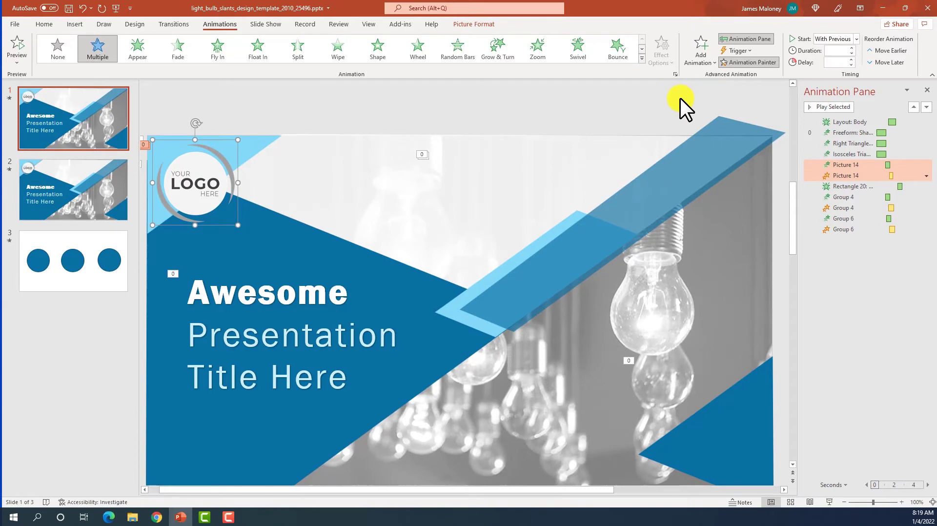
- Paint the logo's two animations onto the left, middle and right circles on slide 3
click(93, 260)
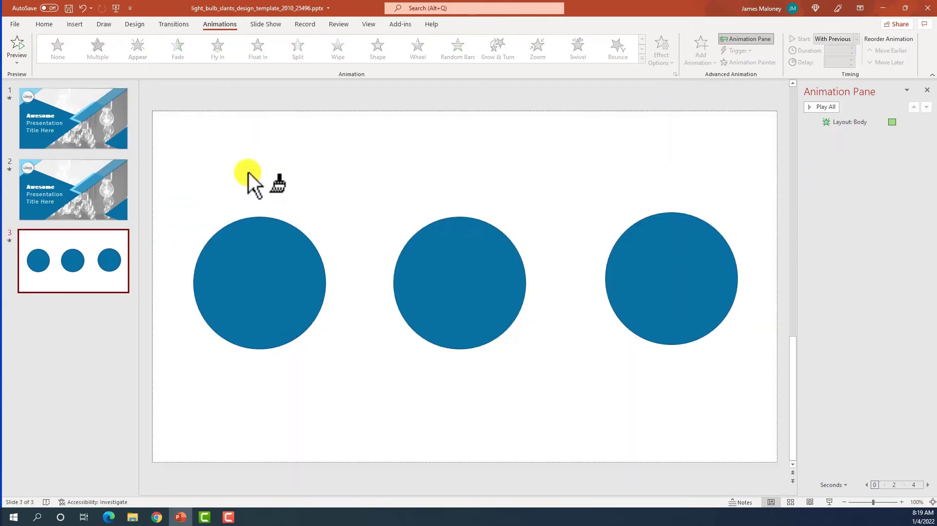
click(265, 259)
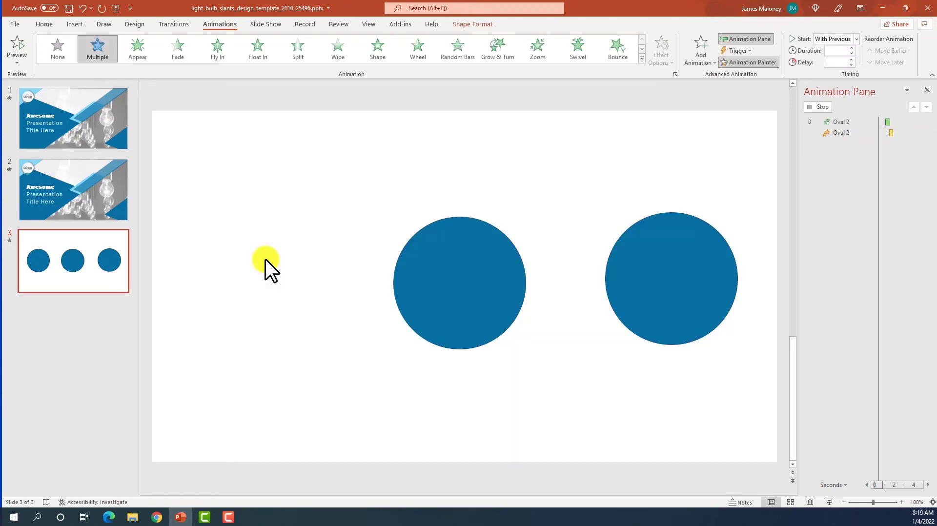
click(467, 261)
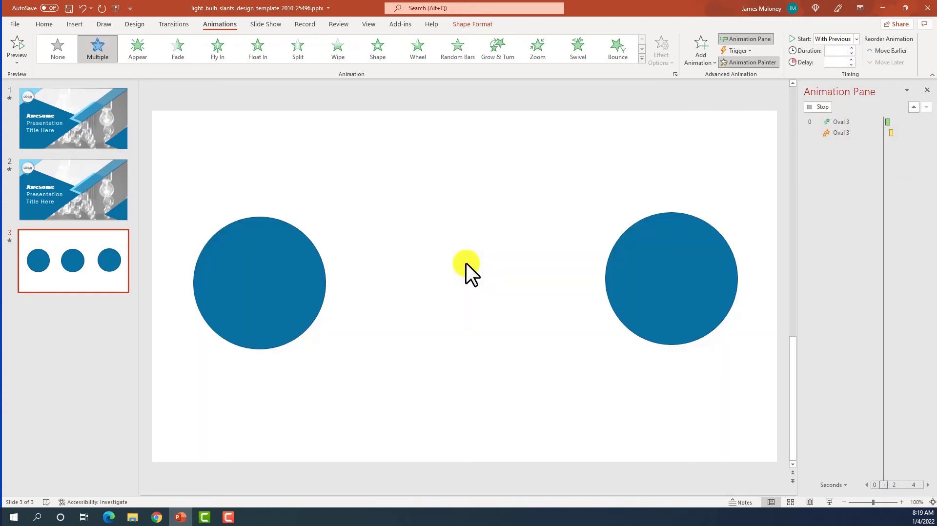
click(765, 62)
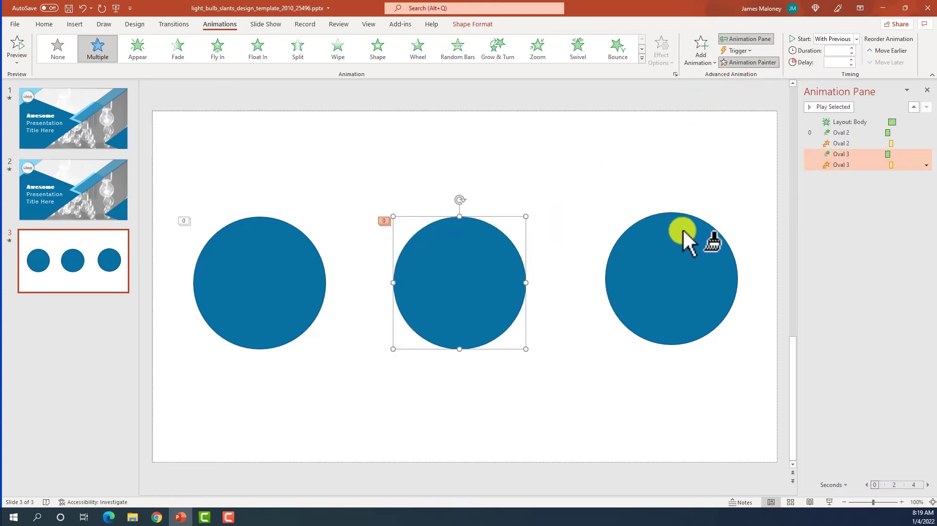
click(682, 233)
click(752, 62)
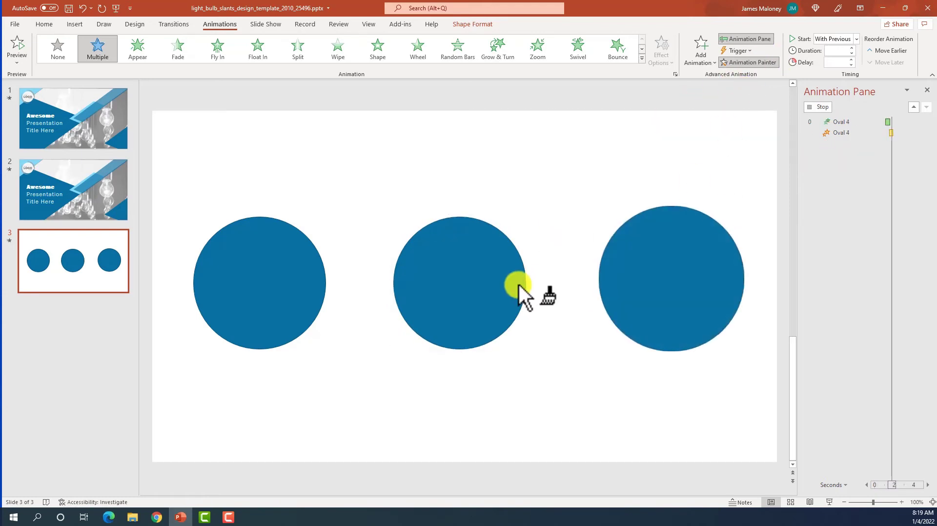
click(482, 274)
click(211, 98)
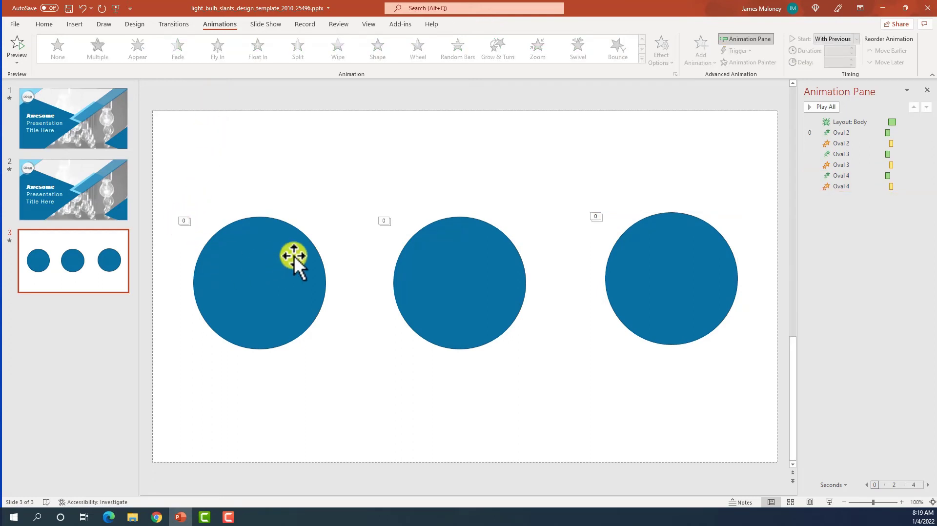
- Delete the circles slide (slide 3) and return to slide 1
click(82, 256)
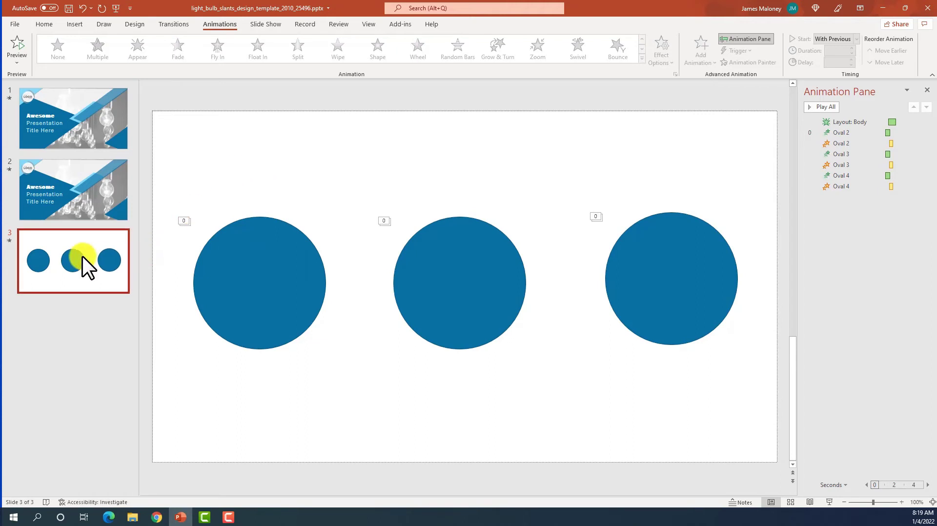
key(Delete)
click(60, 121)
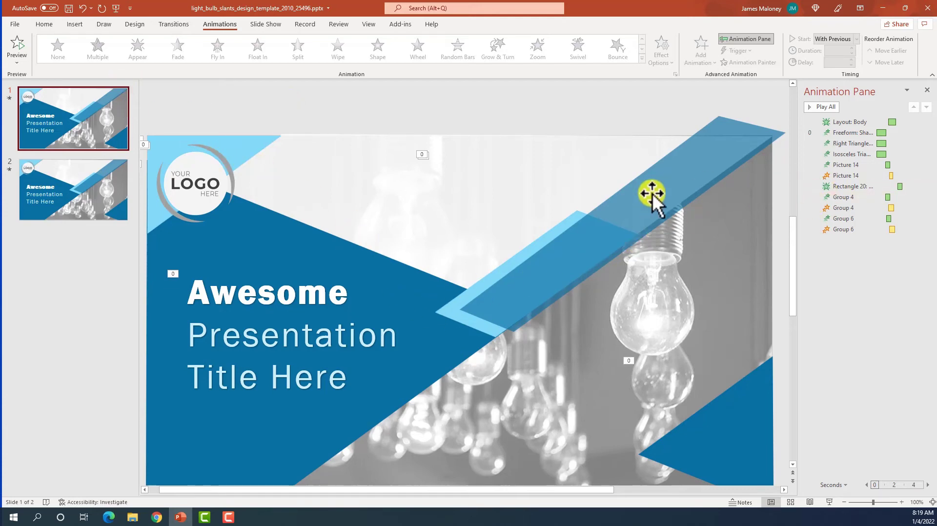
- Paint slide 1's title Fade (With Previous, 0.50 s, 2.35 s delay) onto slide 2's title
click(673, 185)
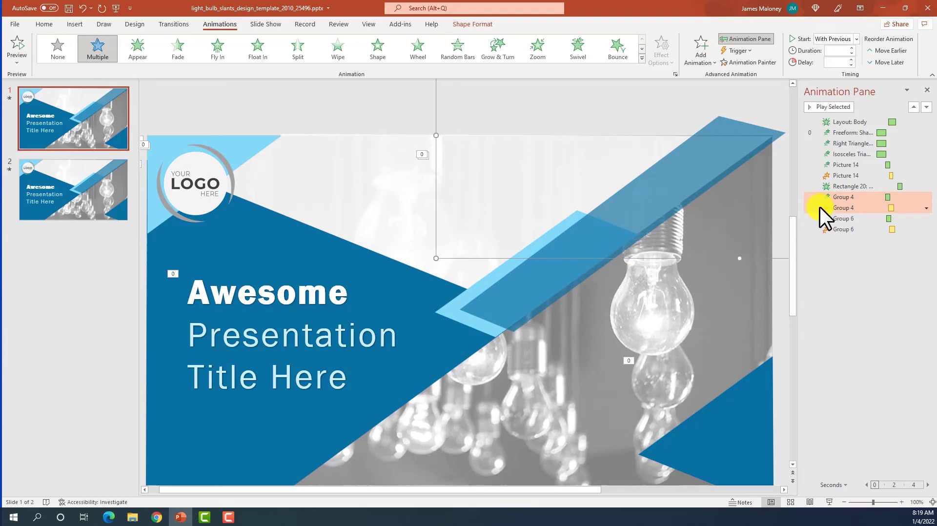
click(848, 186)
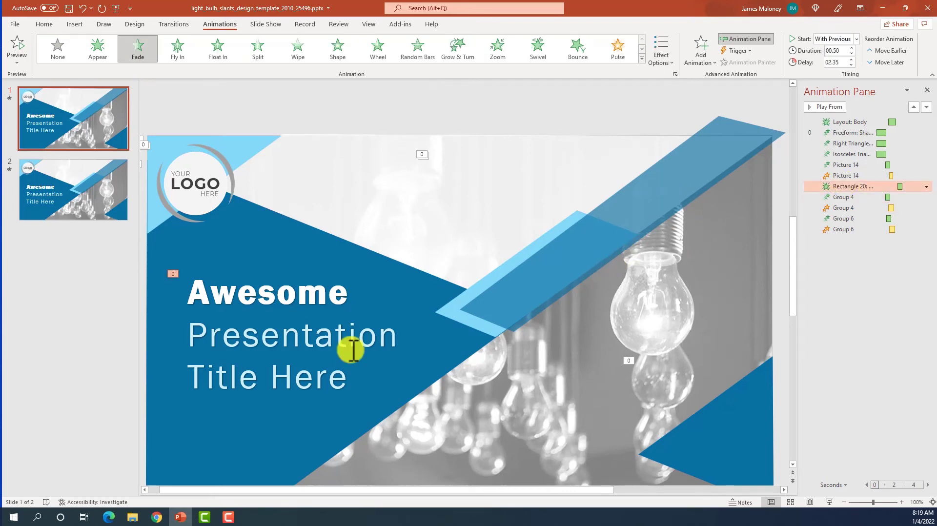
click(243, 336)
click(541, 217)
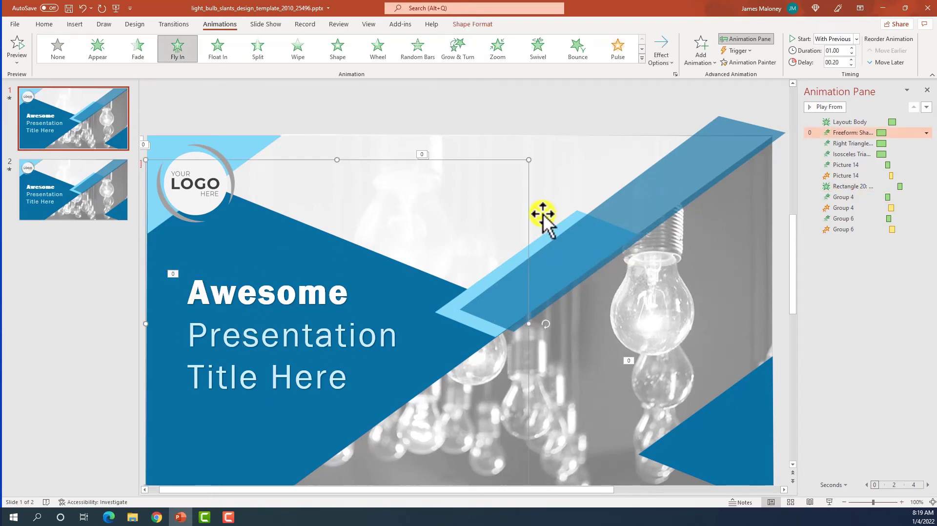
click(251, 297)
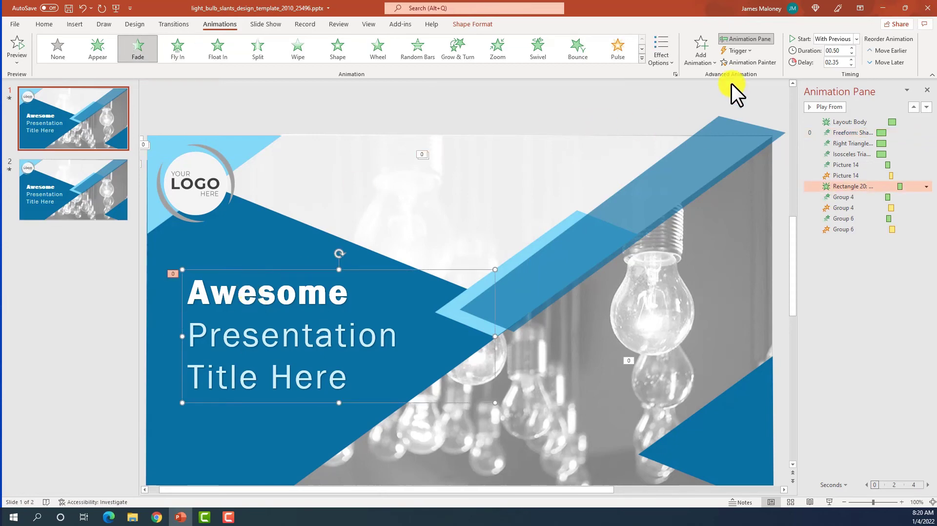
click(743, 62)
click(85, 192)
click(259, 339)
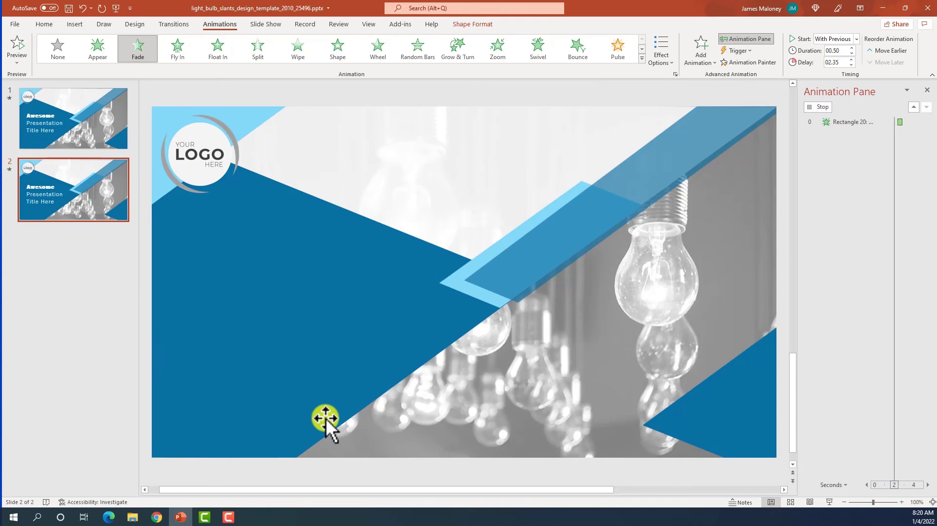
- Select the dark translucent band, Group 4, on slide 1, undoing an accidental move
click(84, 134)
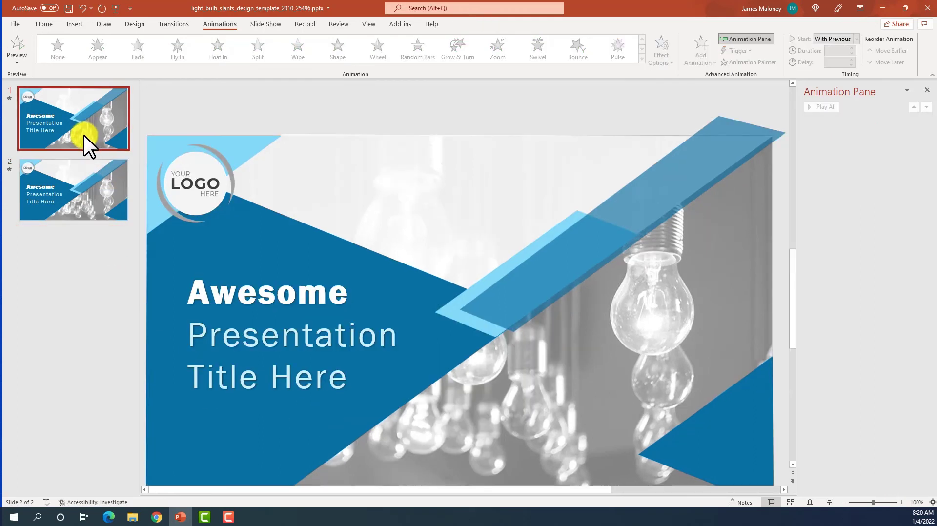
click(595, 250)
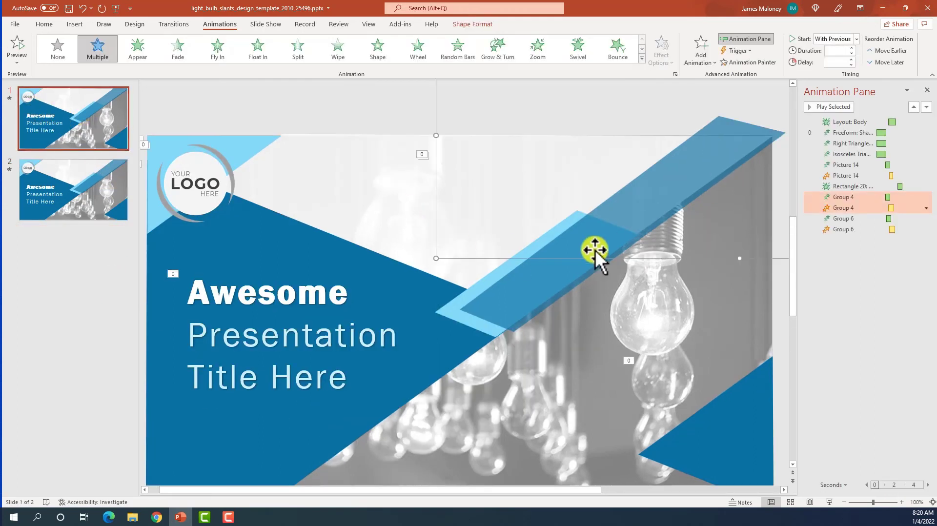
drag(469, 312, 446, 314)
click(624, 222)
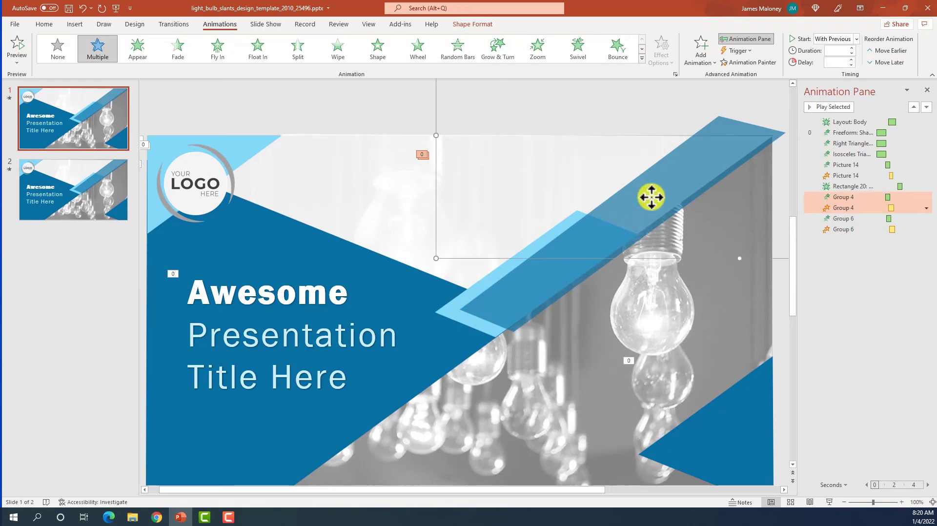
click(433, 317)
click(691, 182)
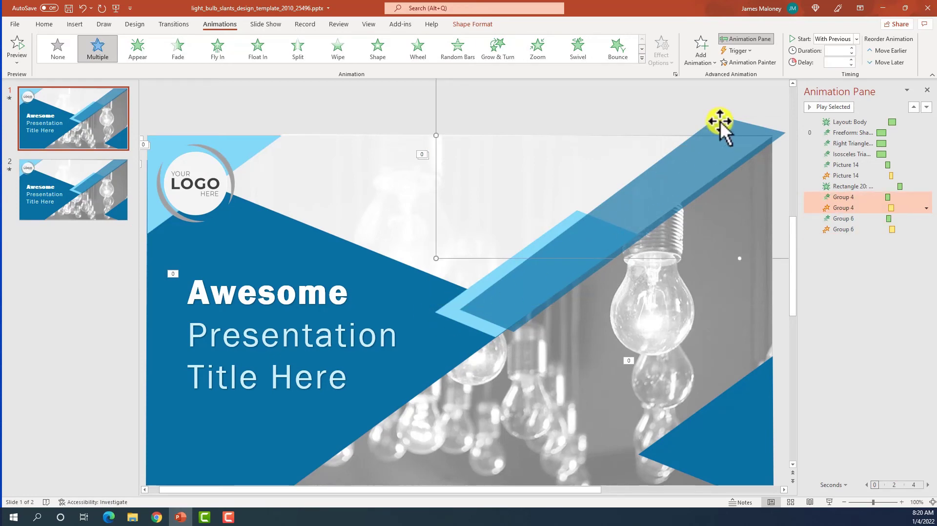
drag(686, 209, 415, 146)
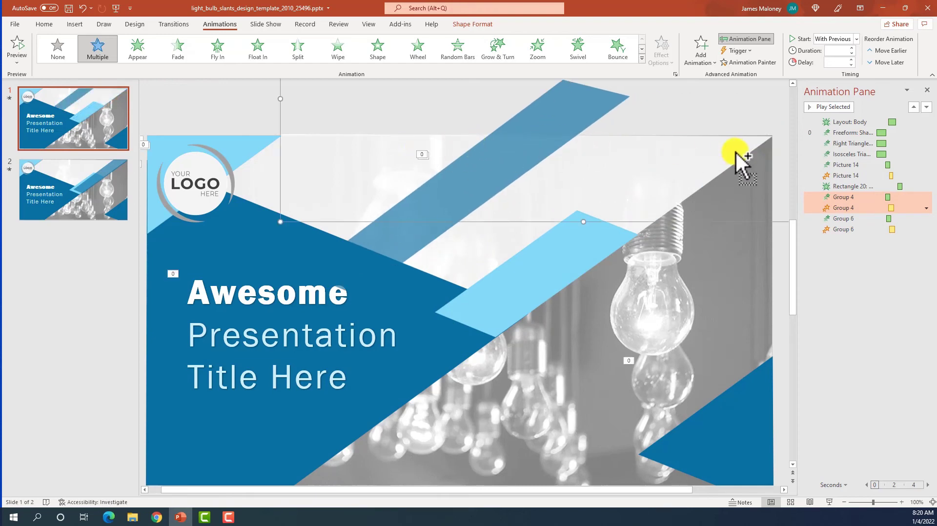
key(ctrl+z)
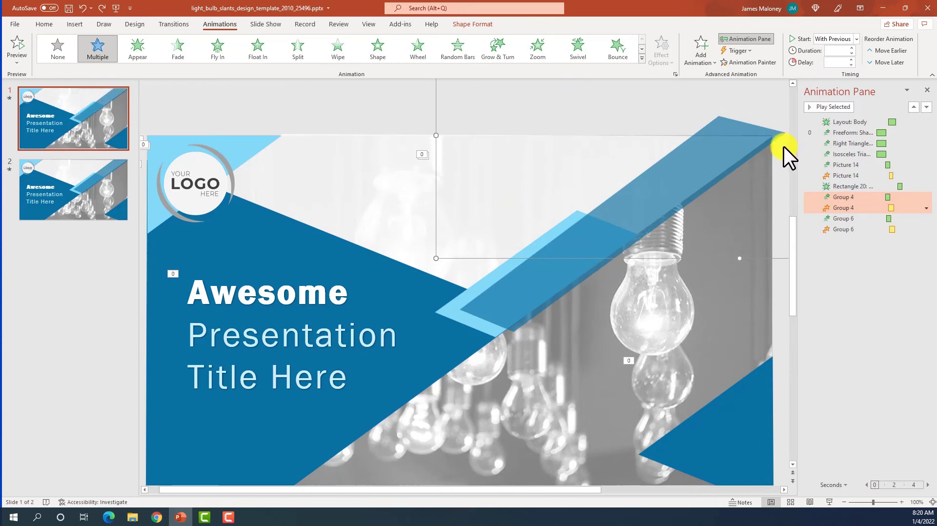
- Paint Group 4's two animations onto slide 2's dark band and compare with slide 1
click(745, 62)
click(110, 191)
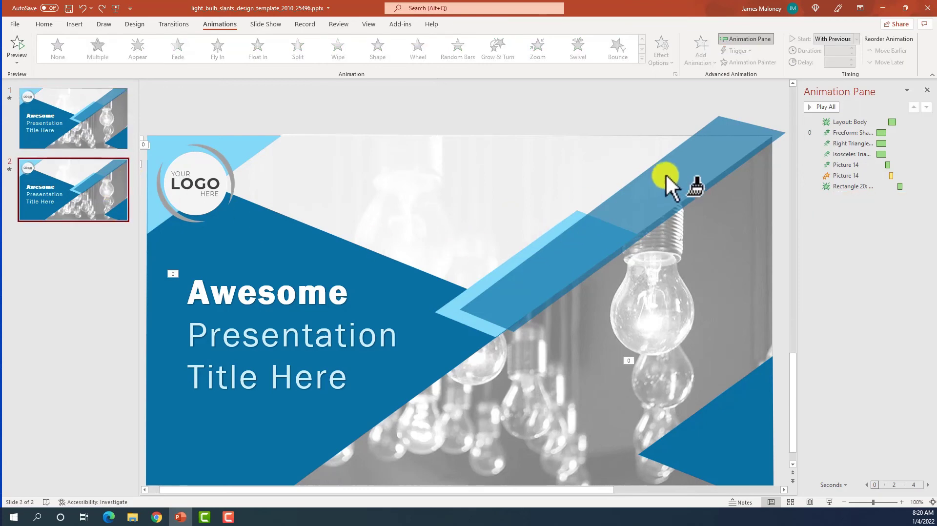
click(675, 171)
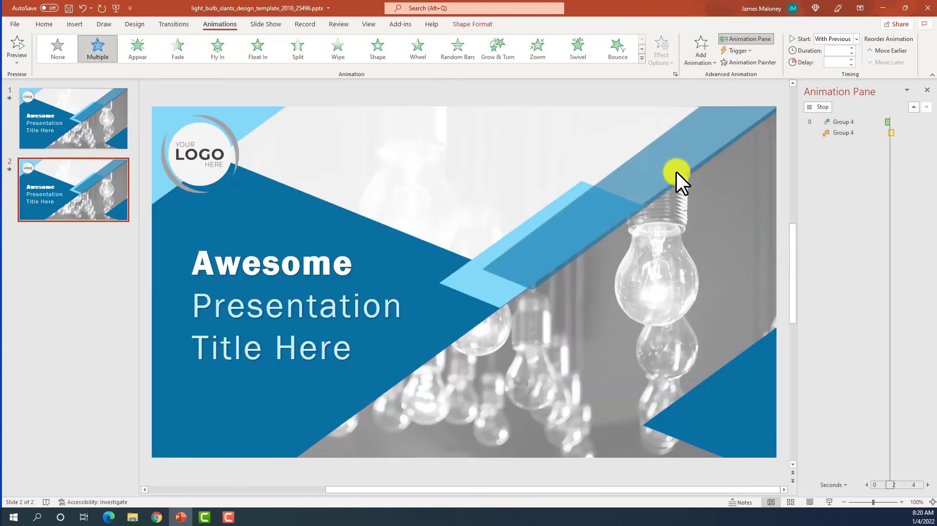
click(99, 117)
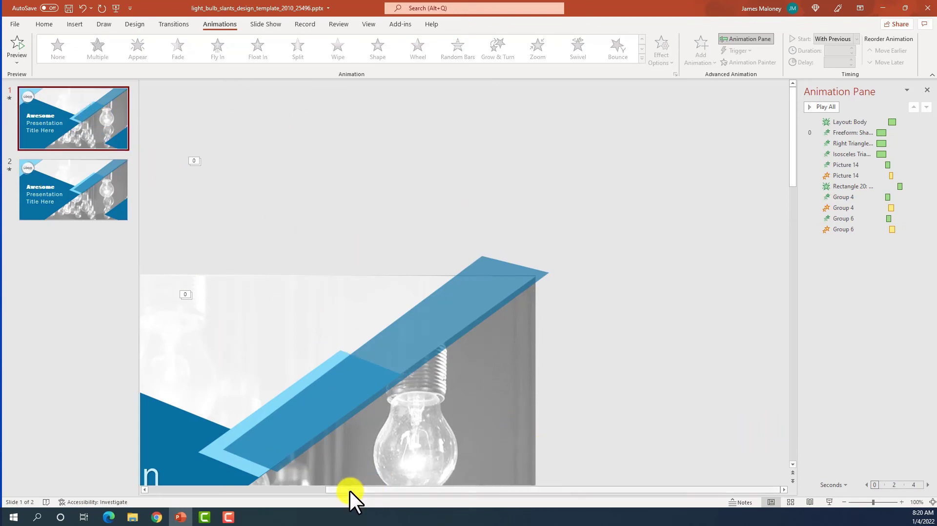
drag(350, 490, 168, 488)
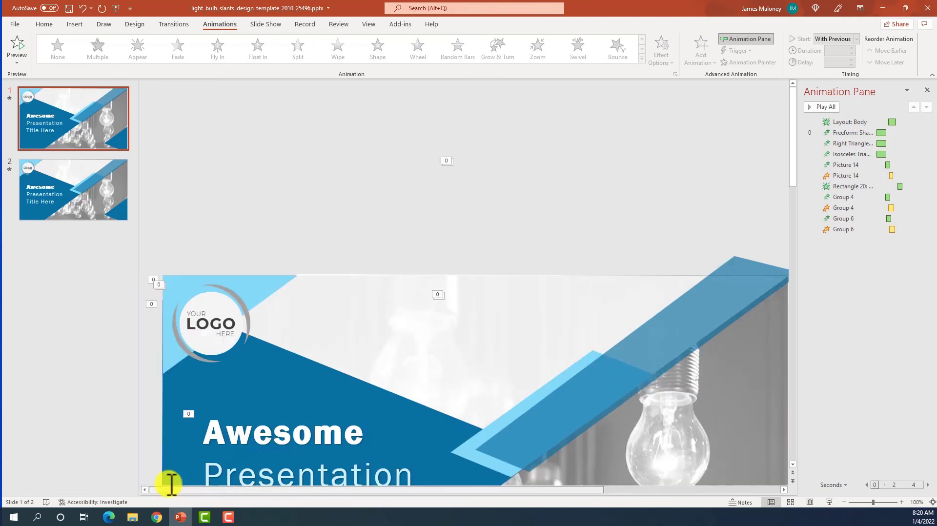
drag(793, 133, 776, 219)
scroll(776, 218, down, 10)
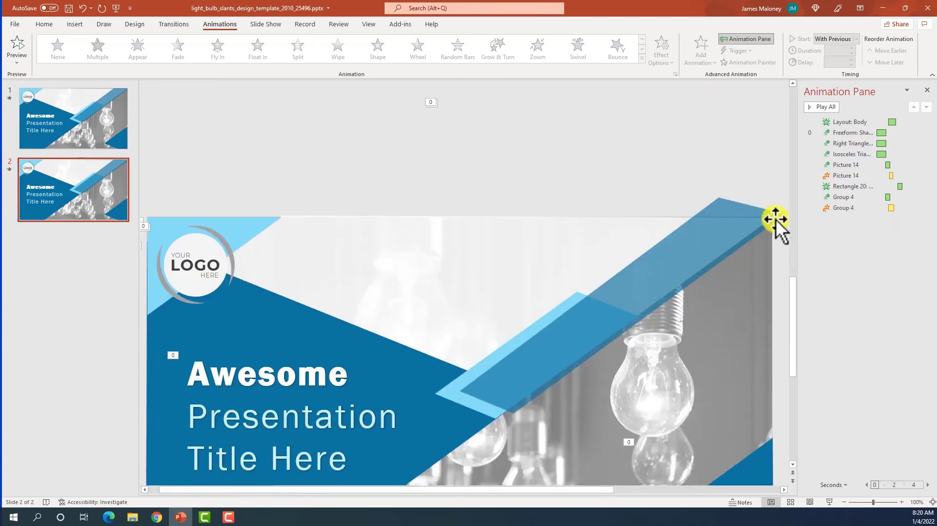
- Undo the accidental move of slide 2's light-blue shape and deselect it
click(440, 300)
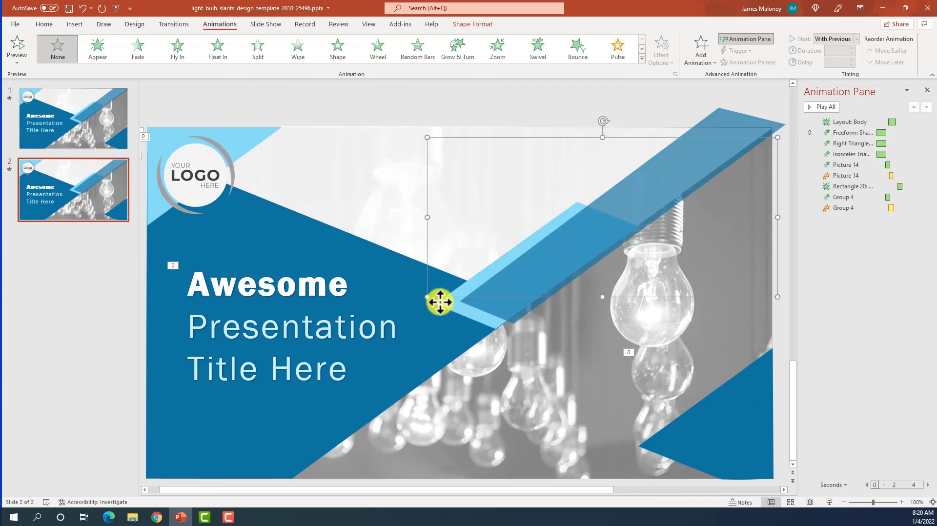
click(446, 302)
drag(447, 301, 318, 229)
key(ctrl+z)
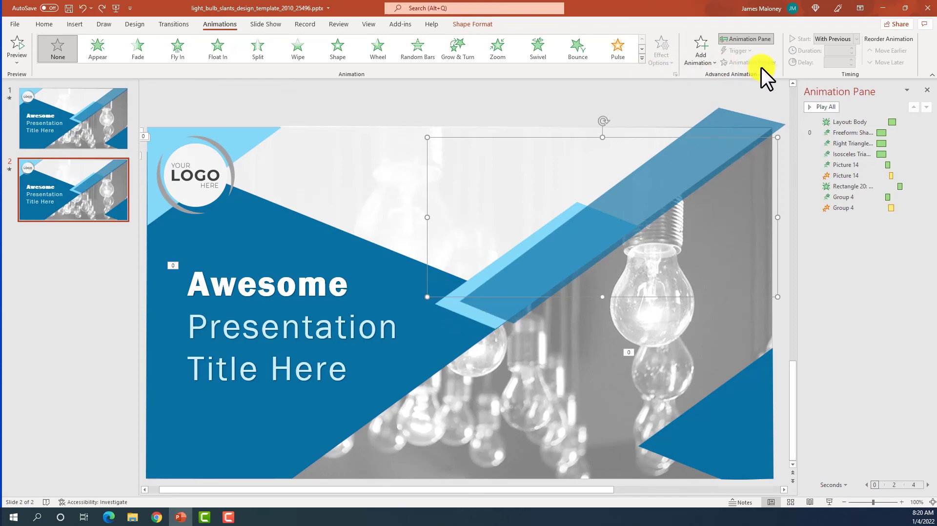
click(512, 117)
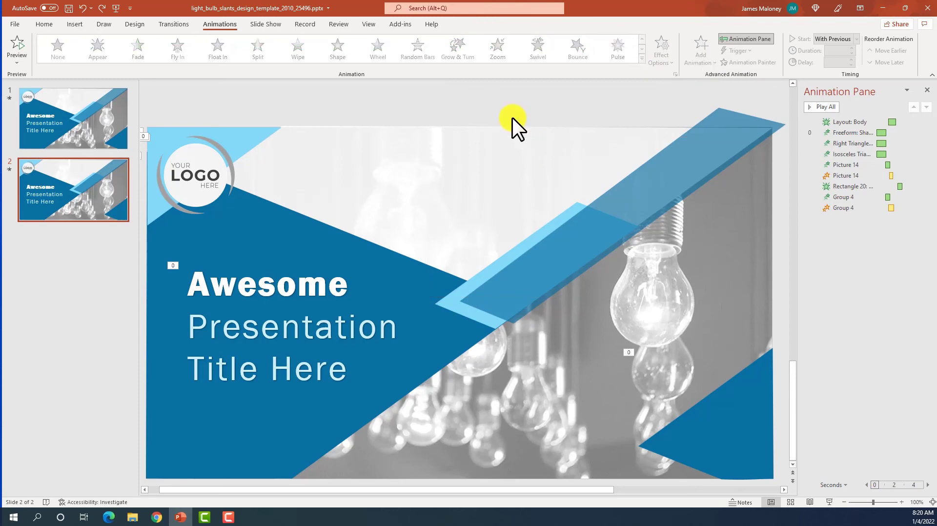
- Paint slide 1's Group 6 animations onto slide 2's light-blue band
click(104, 129)
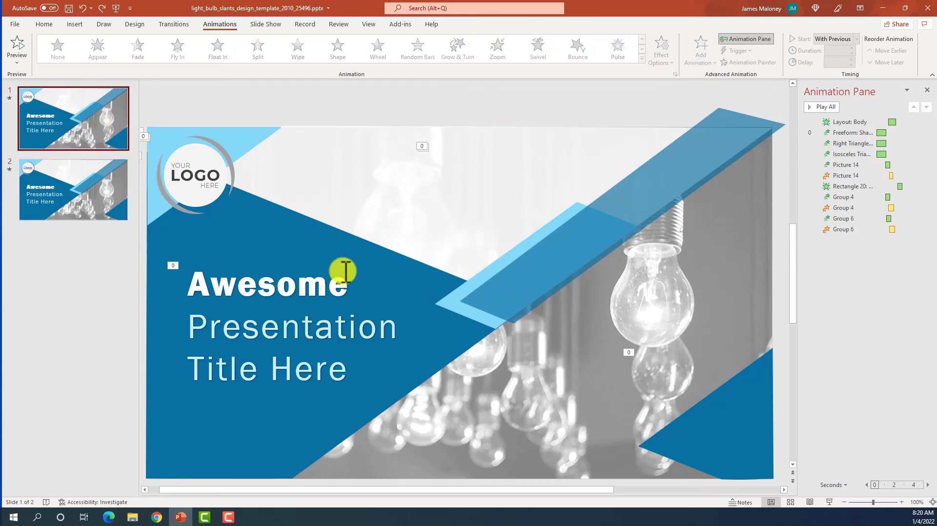
click(444, 300)
click(749, 62)
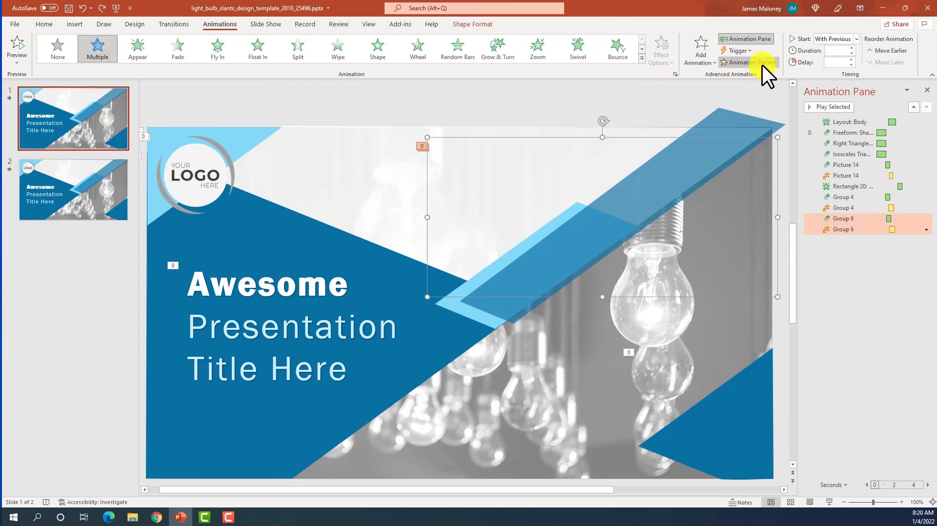
click(122, 195)
click(444, 304)
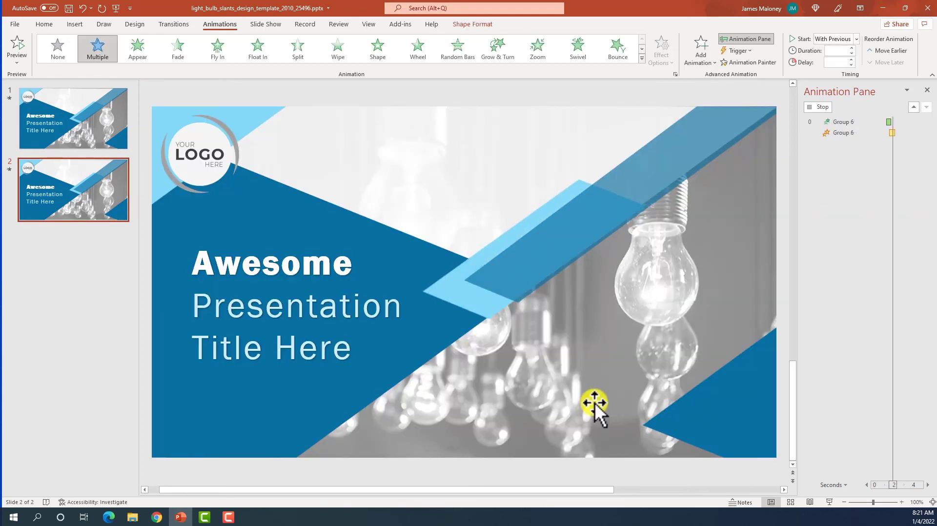
- Compare the animation lists of slides 1 and 2 to confirm eleven effects each
click(93, 130)
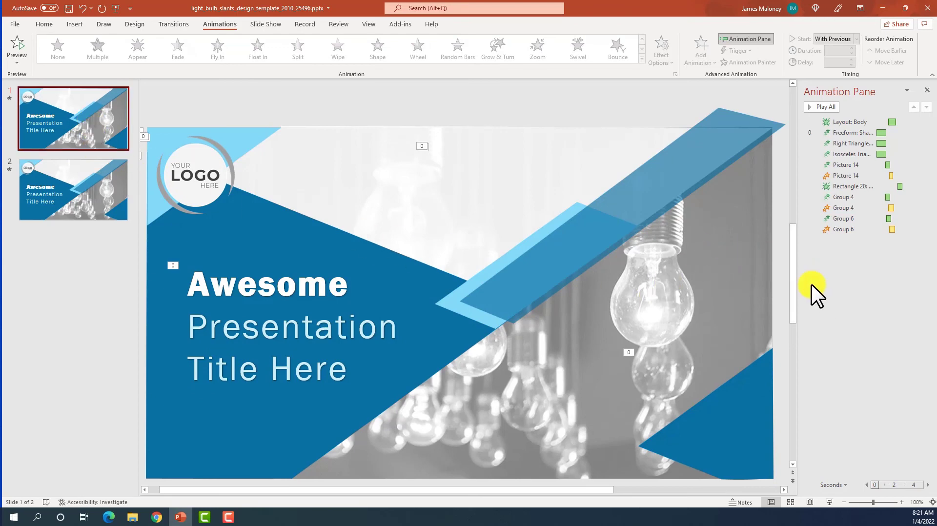
click(122, 173)
click(90, 145)
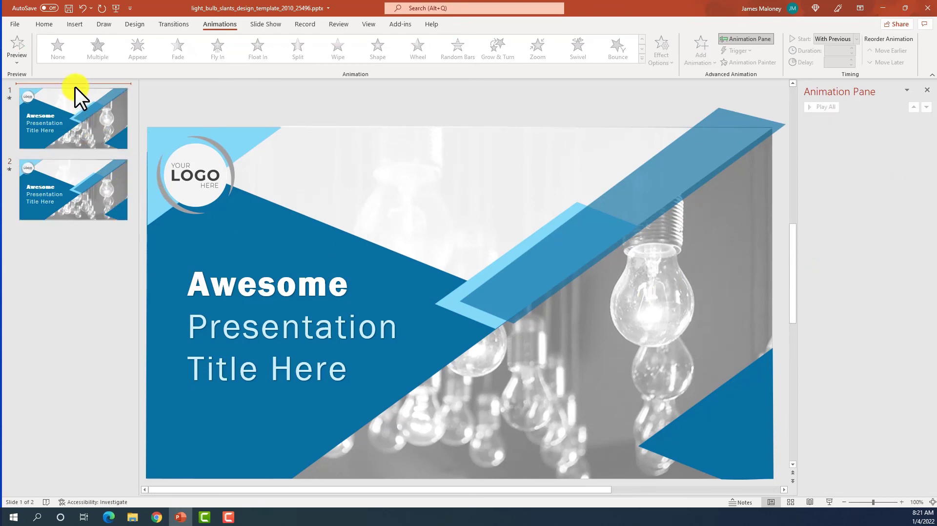
click(62, 189)
click(60, 114)
click(70, 193)
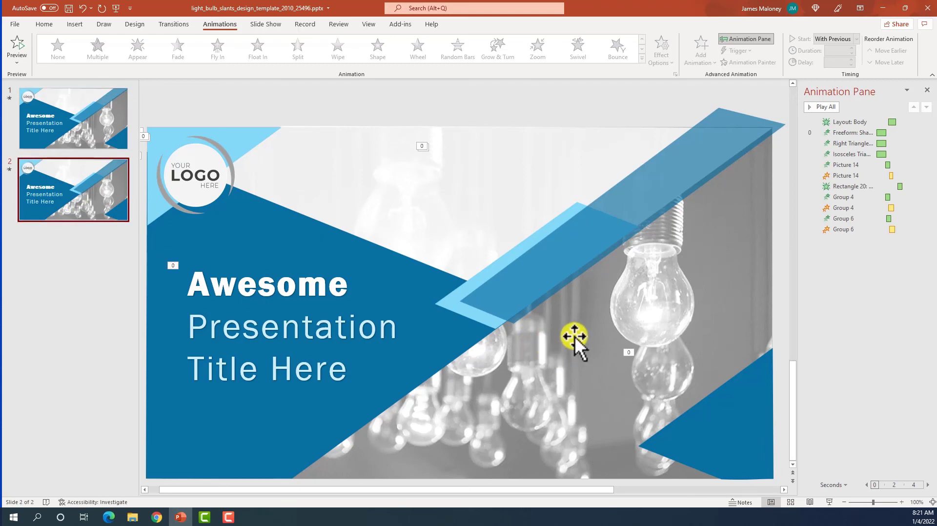
- Show the Slide Show ribbon's start and setup options
click(260, 23)
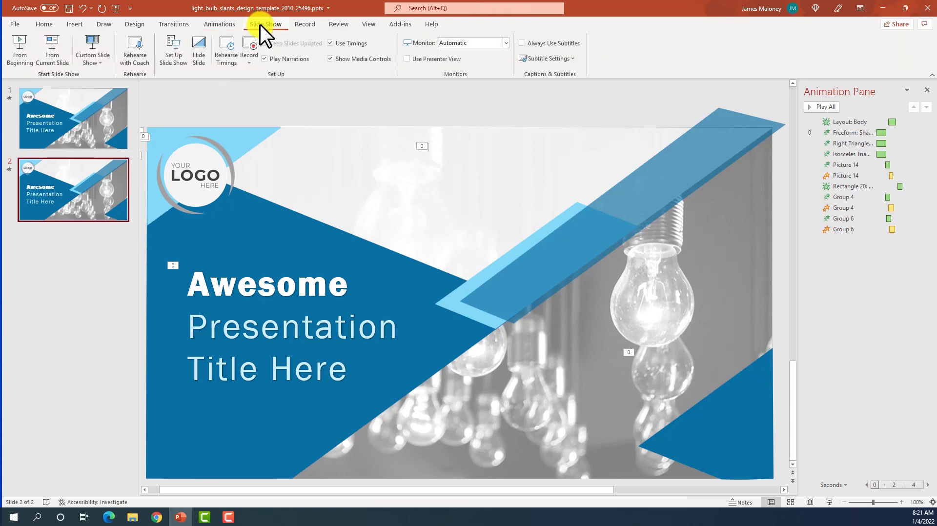